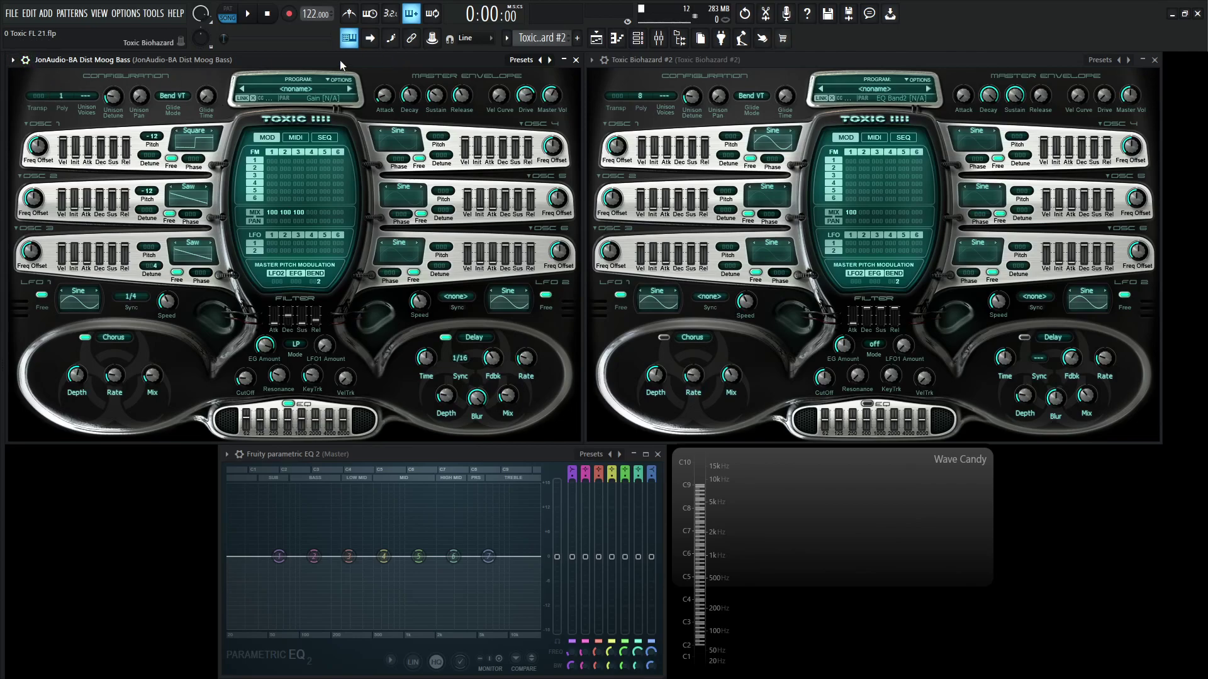
Audition the finished Dist Moog Bass patch by playing low notes, both on its own and over the song.
{"action": "key", "text": "g"}
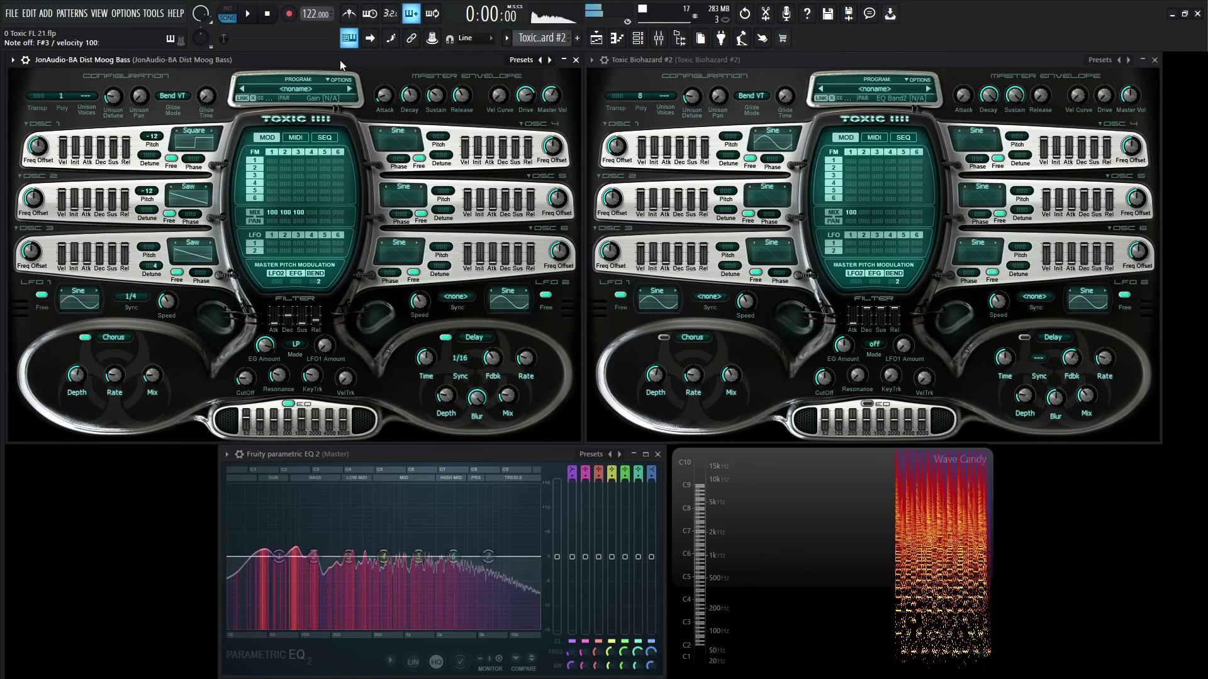
{"action": "key", "text": "space"}
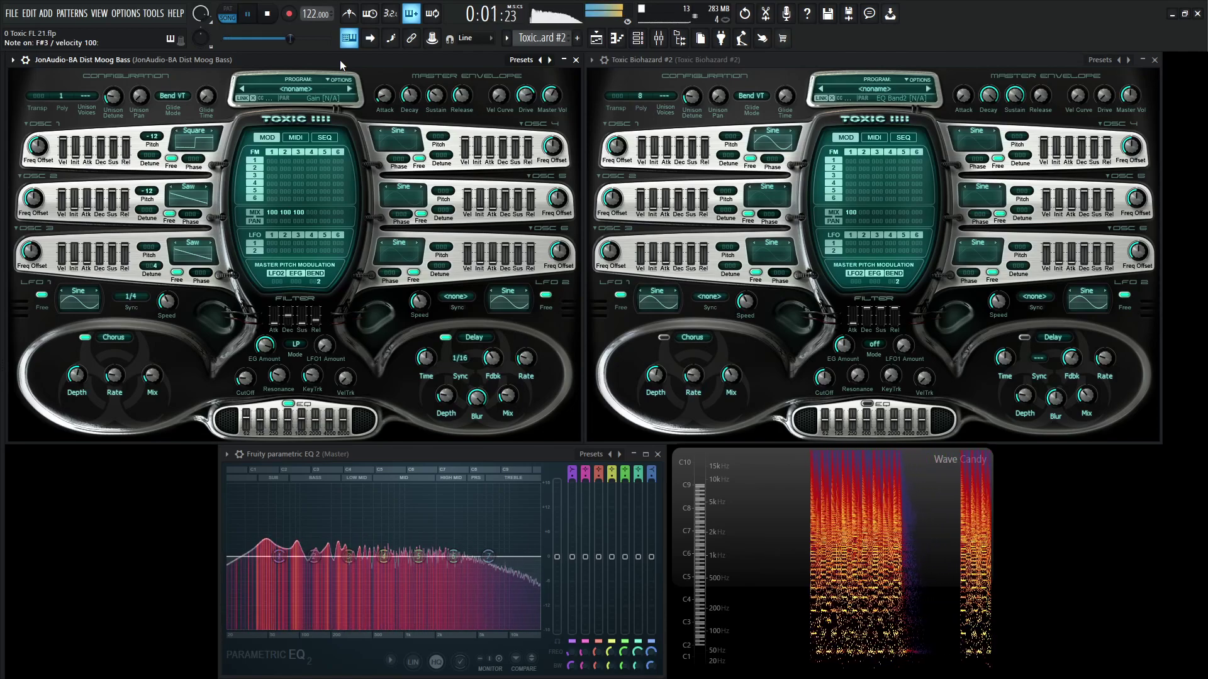
{"action": "key", "text": "g"}
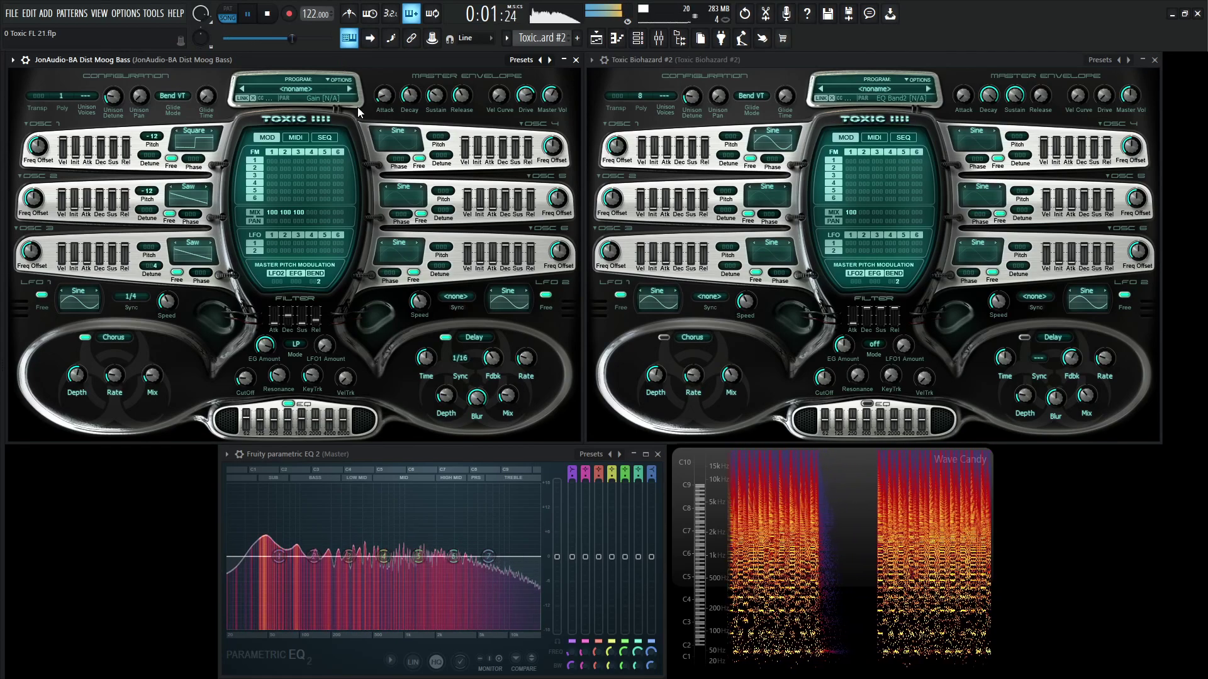
{"action": "left_click_drag", "start_coordinate": [546, 97], "coordinate": [550, 100]}
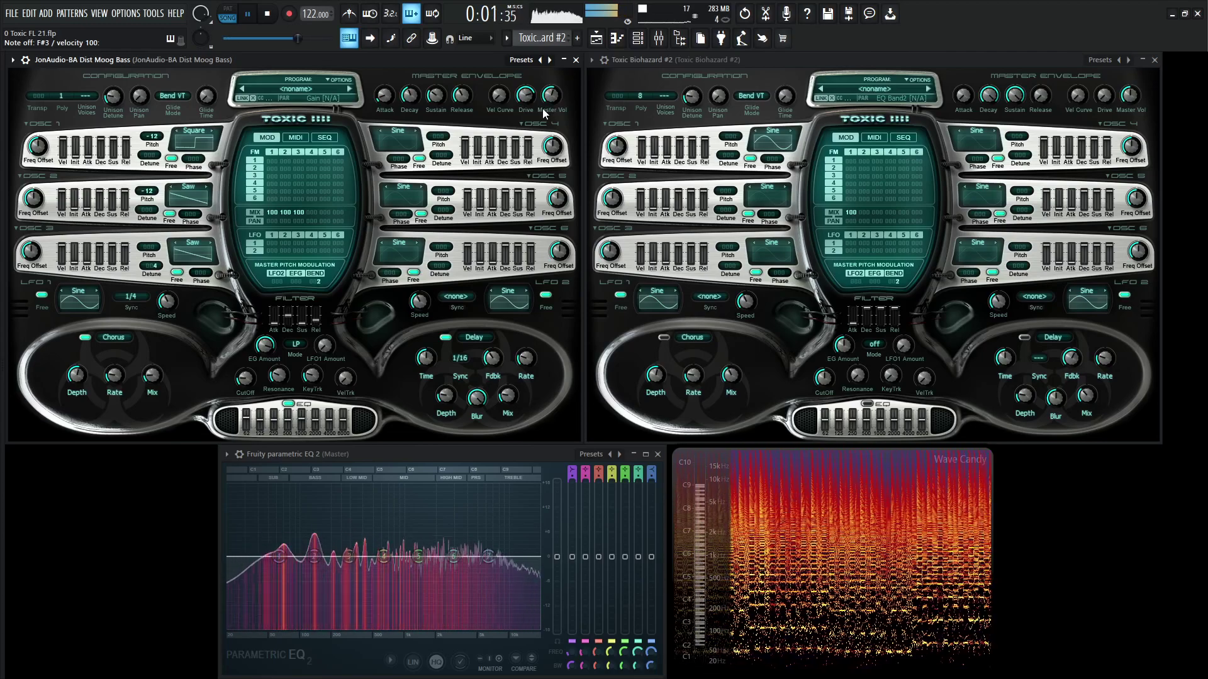
{"action": "key", "text": "space"}
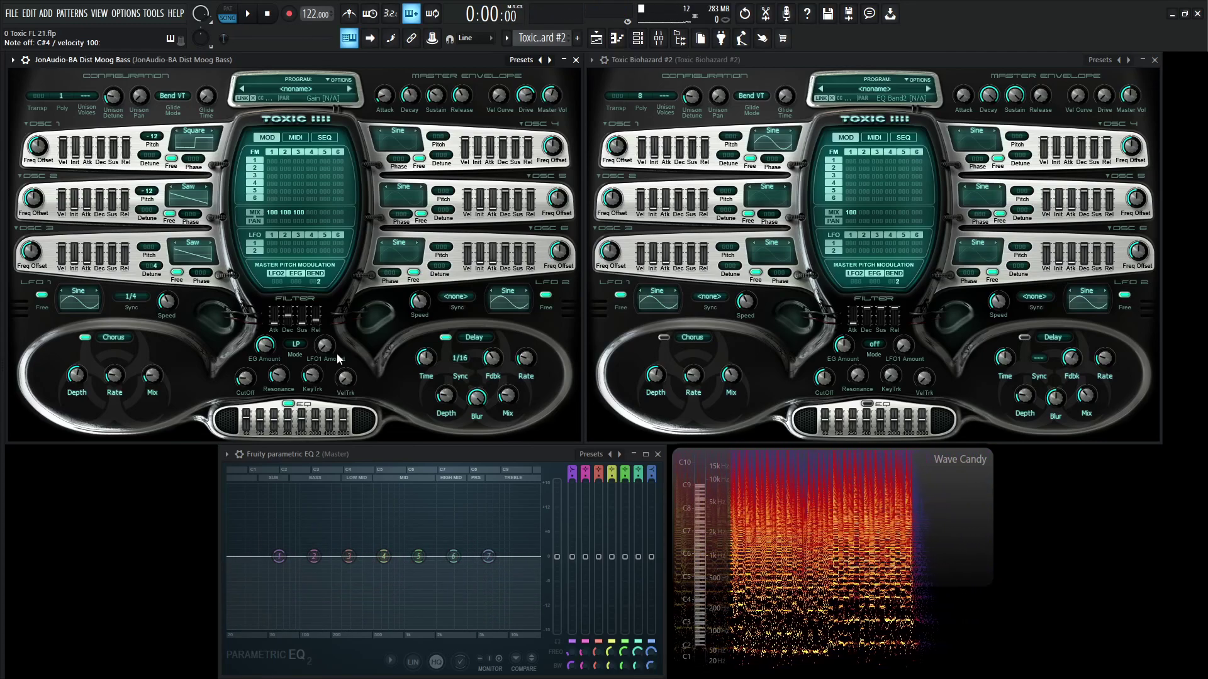
Adjust the filter resonance of the Dist Moog Bass patch while playing it with and without the song.
{"action": "key", "text": "space"}
{"action": "left_click", "coordinate": [286, 381]}
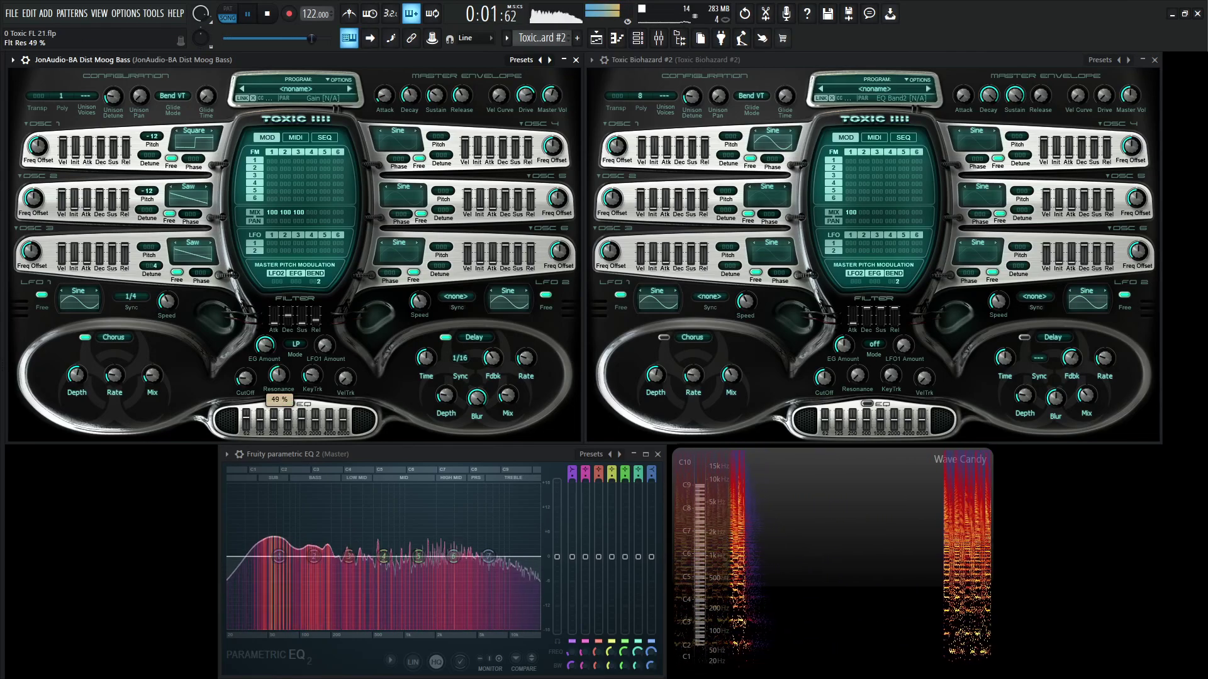
{"action": "mouse_move", "coordinate": [279, 375]}
{"action": "left_mouse_down"}
{"action": "mouse_move", "coordinate": [278, 354]}
{"action": "mouse_move", "coordinate": [245, 387]}
{"action": "mouse_move", "coordinate": [245, 418]}
{"action": "mouse_move", "coordinate": [244, 372]}
{"action": "mouse_move", "coordinate": [281, 376]}
{"action": "mouse_move", "coordinate": [275, 395]}
{"action": "mouse_move", "coordinate": [282, 380]}
{"action": "left_mouse_up"}
{"action": "key", "text": "space"}
{"action": "left_click", "coordinate": [241, 375]}
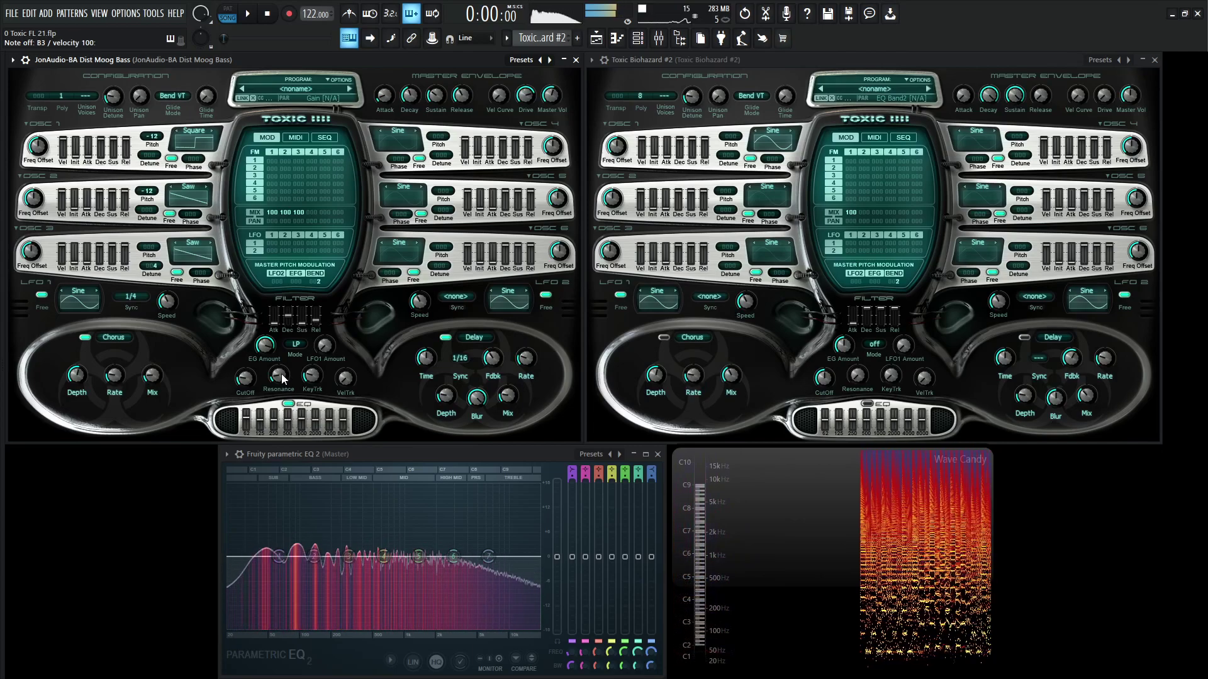
{"action": "left_click_drag", "start_coordinate": [282, 377], "coordinate": [247, 382]}
{"action": "left_click_drag", "start_coordinate": [281, 376], "coordinate": [281, 375]}
{"action": "key", "text": "space"}
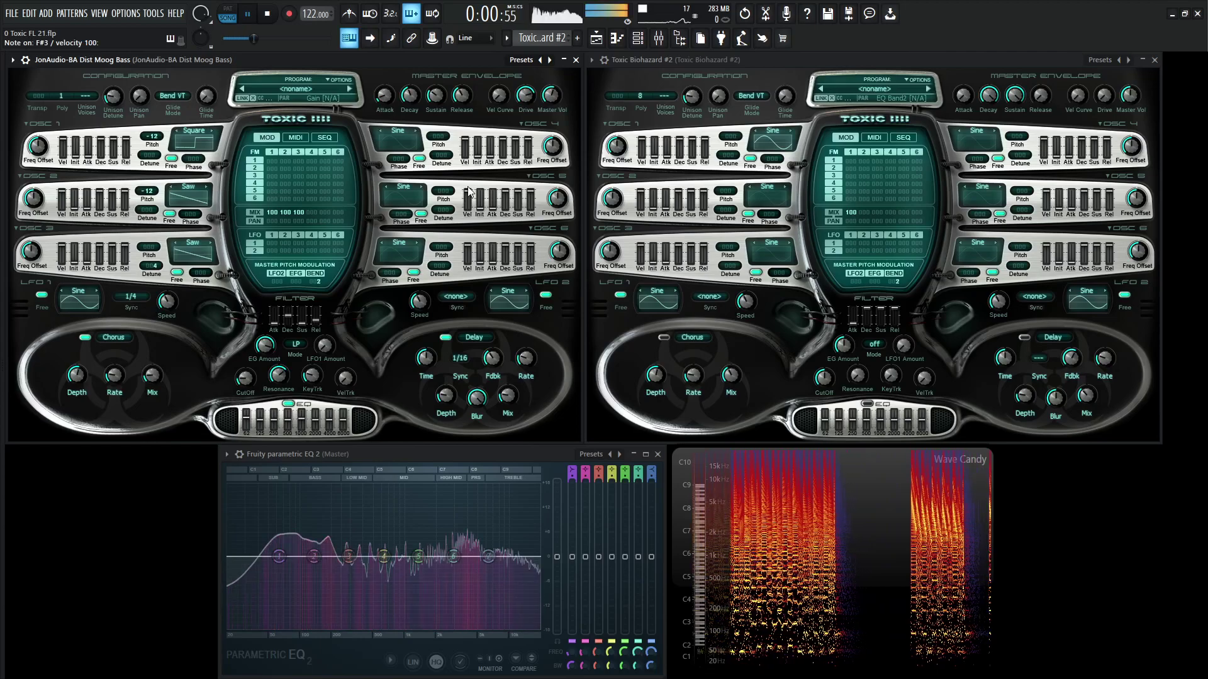
Set the Dist Moog Bass patch's filter cutoff to 24% and drive to 81% while auditioning the sound.
{"action": "left_click_drag", "start_coordinate": [525, 95], "coordinate": [525, 86]}
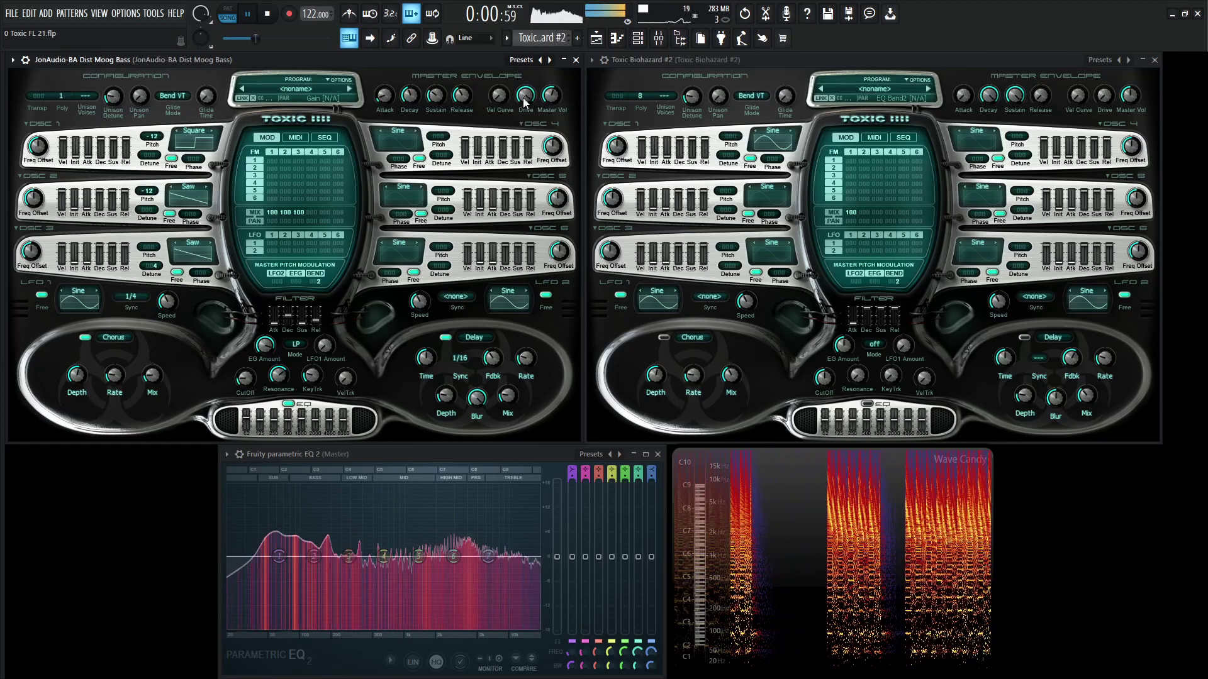
{"action": "left_click_drag", "start_coordinate": [246, 377], "coordinate": [245, 417]}
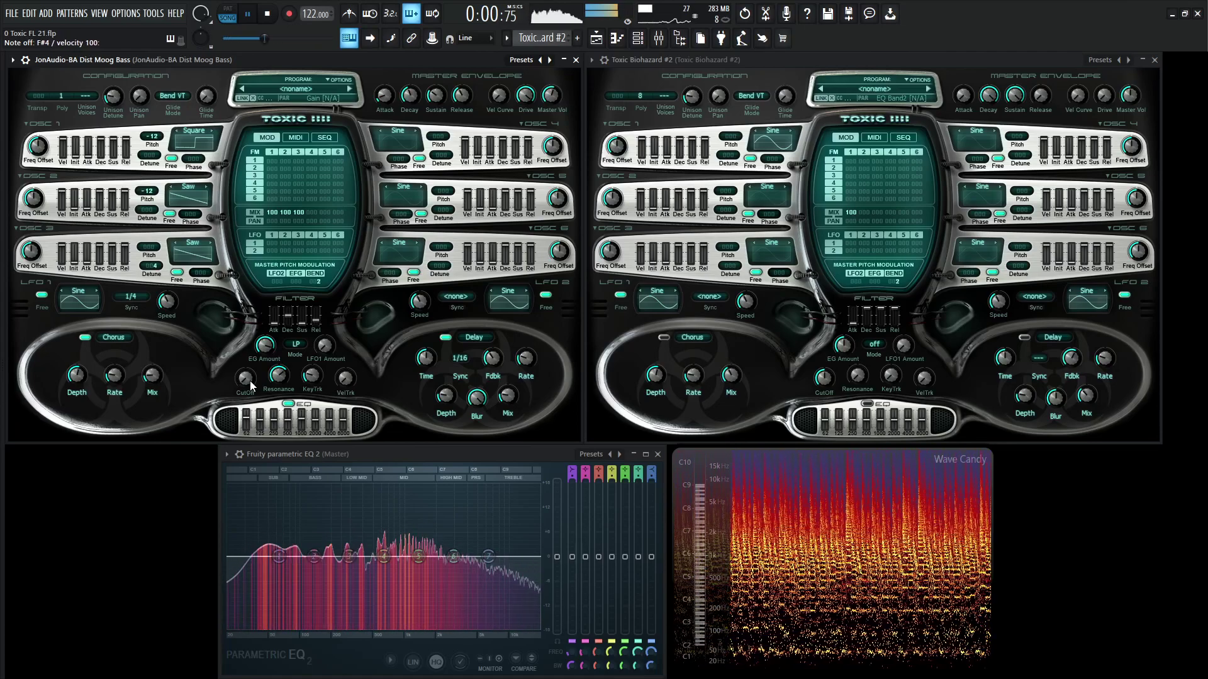
{"action": "key", "text": "space"}
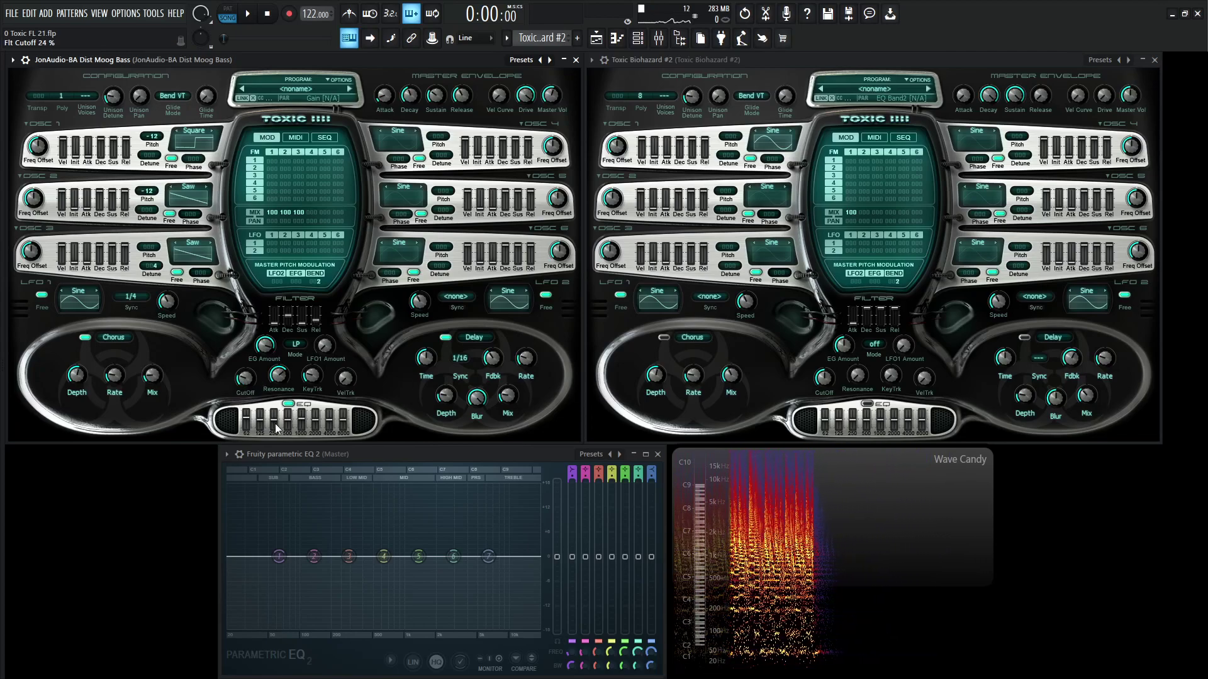
{"action": "left_click", "coordinate": [525, 96]}
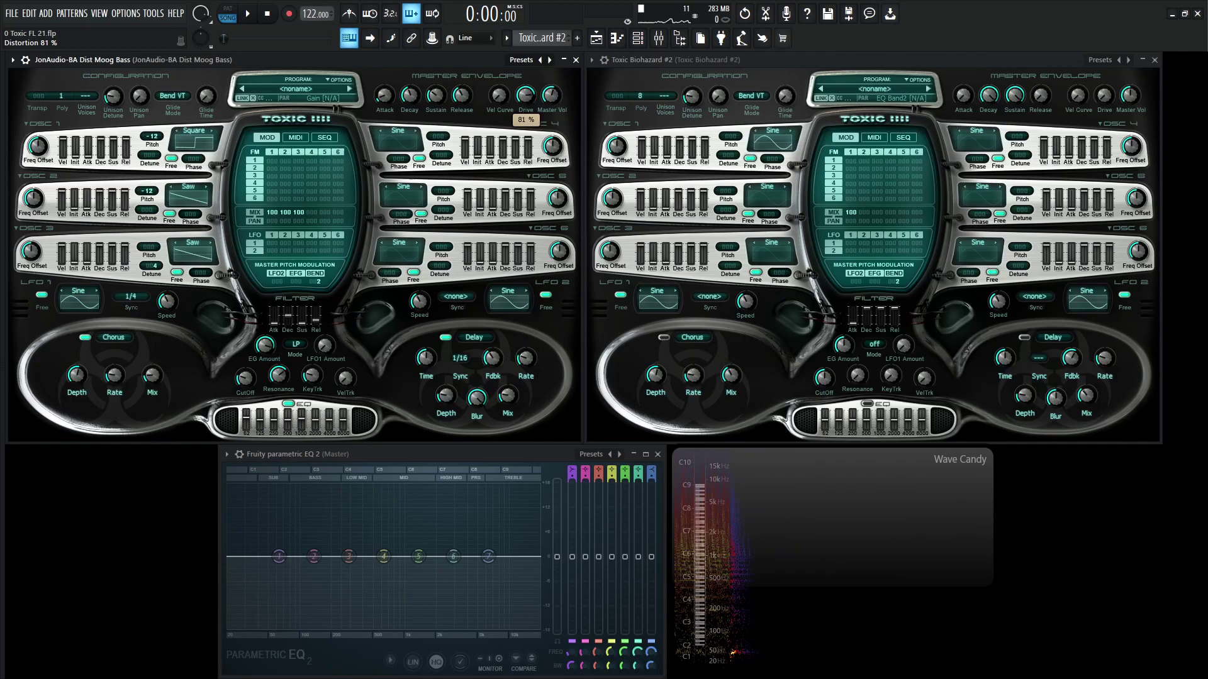
{"action": "key", "text": "g"}
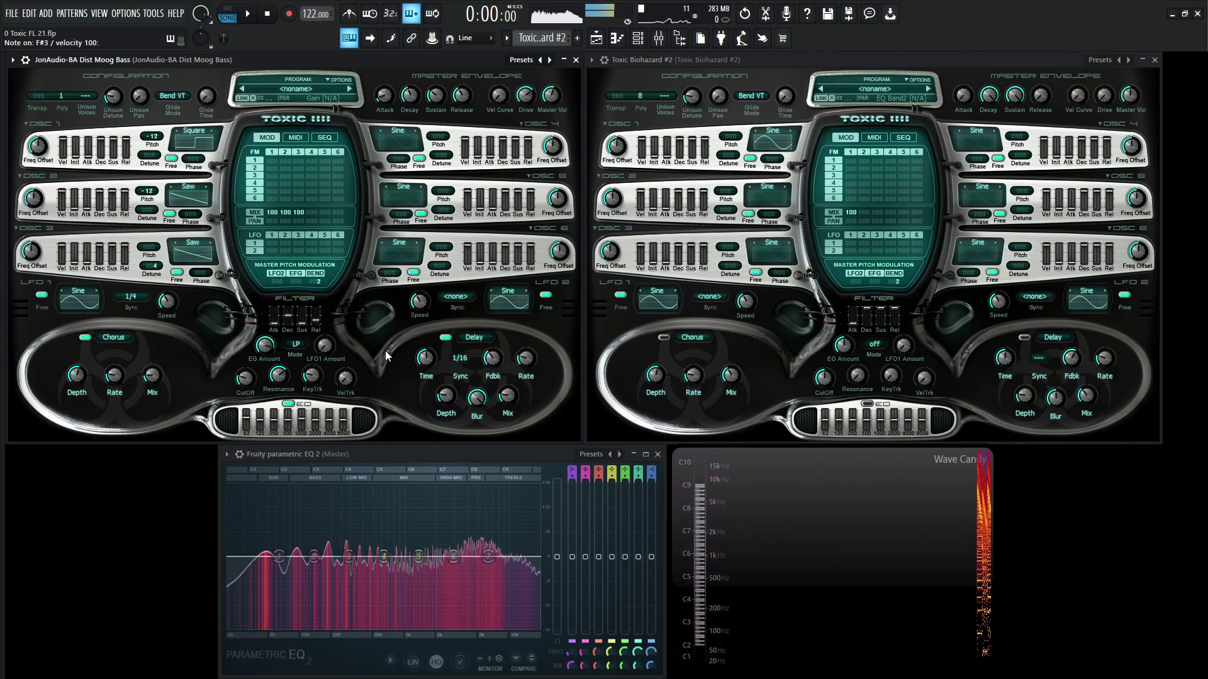
{"action": "left_click", "coordinate": [279, 375]}
{"action": "left_click_drag", "start_coordinate": [279, 376], "coordinate": [245, 381]}
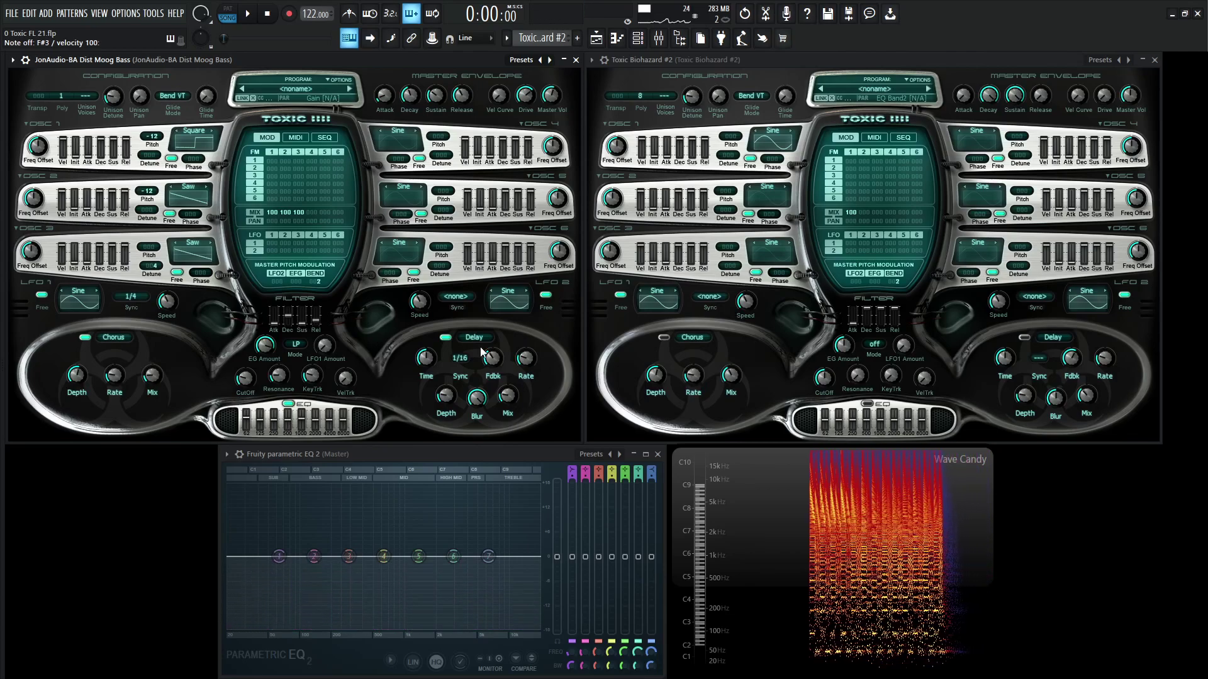
Reset the program of the second Toxic Biohazard instance to start from a default patch.
{"action": "left_click", "coordinate": [928, 56]}
{"action": "left_click", "coordinate": [910, 80]}
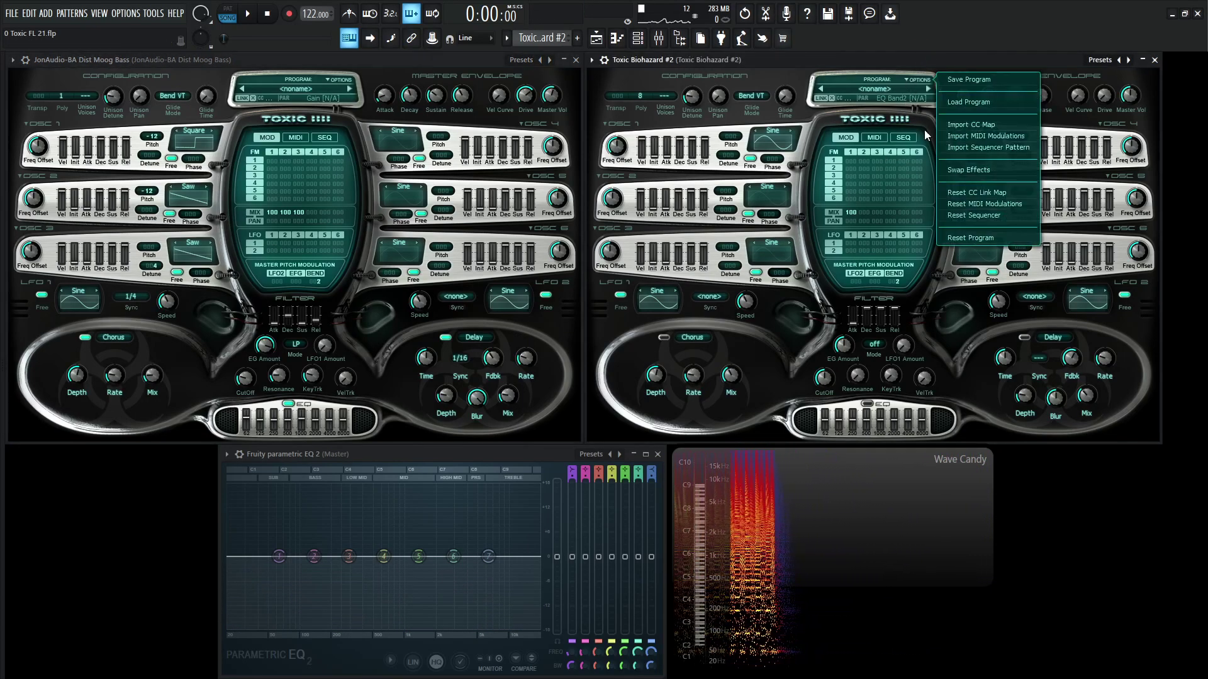
{"action": "left_click", "coordinate": [978, 232]}
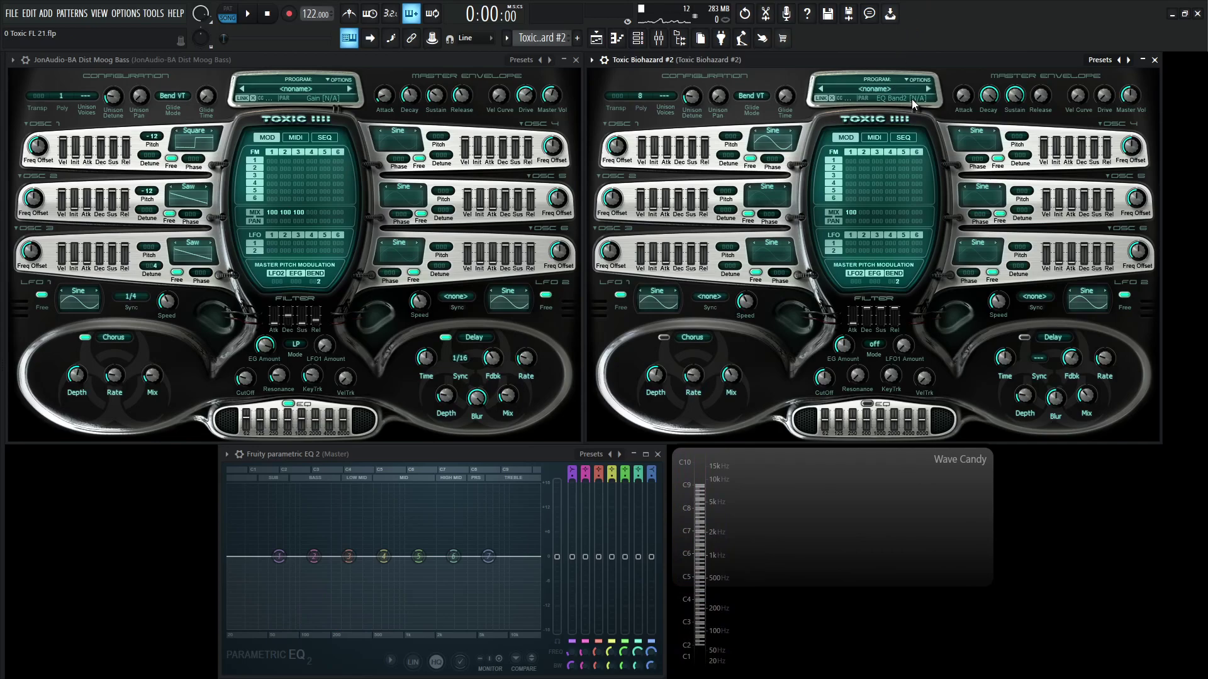
Set oscillator 1 of the second synth to a Square wave at pitch -12 and raise the master volume.
{"action": "left_click", "coordinate": [773, 131]}
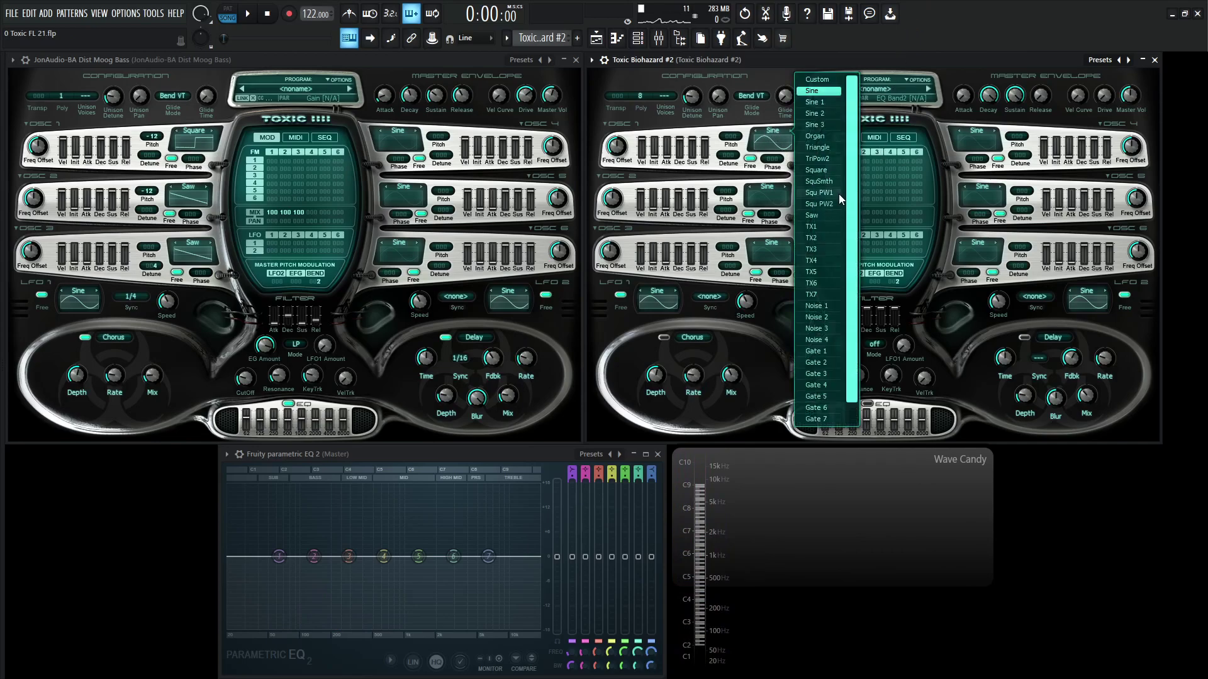
{"action": "left_click", "coordinate": [828, 172]}
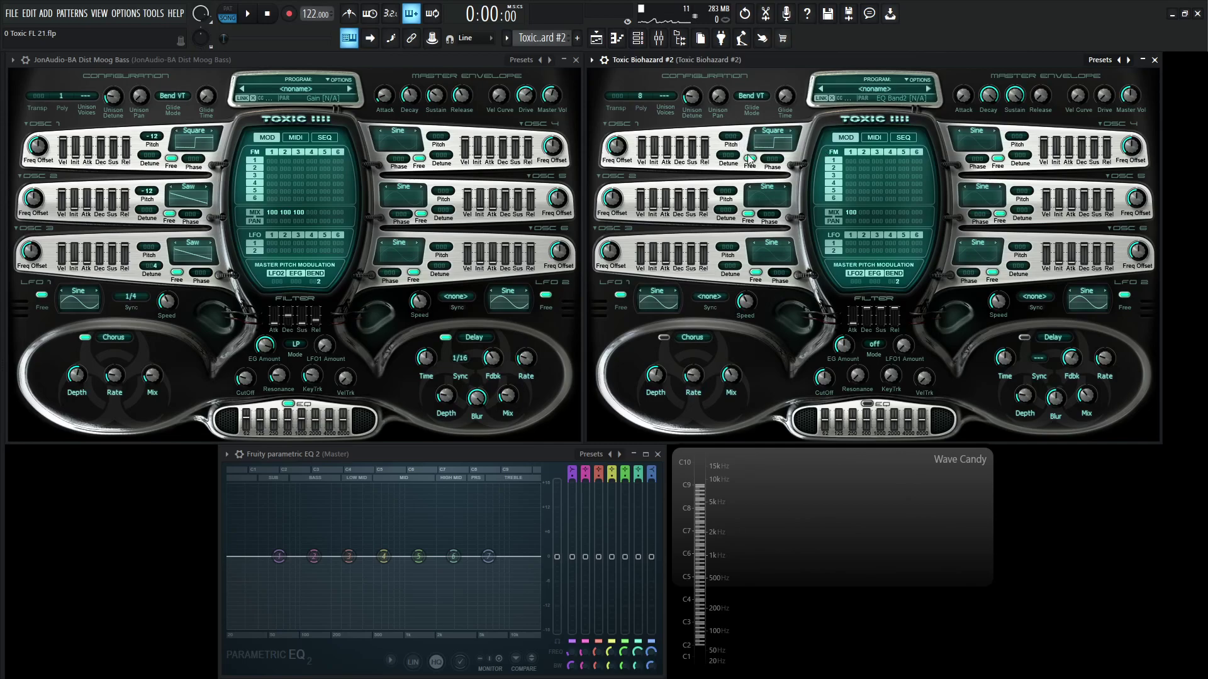
{"action": "left_click_drag", "start_coordinate": [733, 142], "coordinate": [733, 157]}
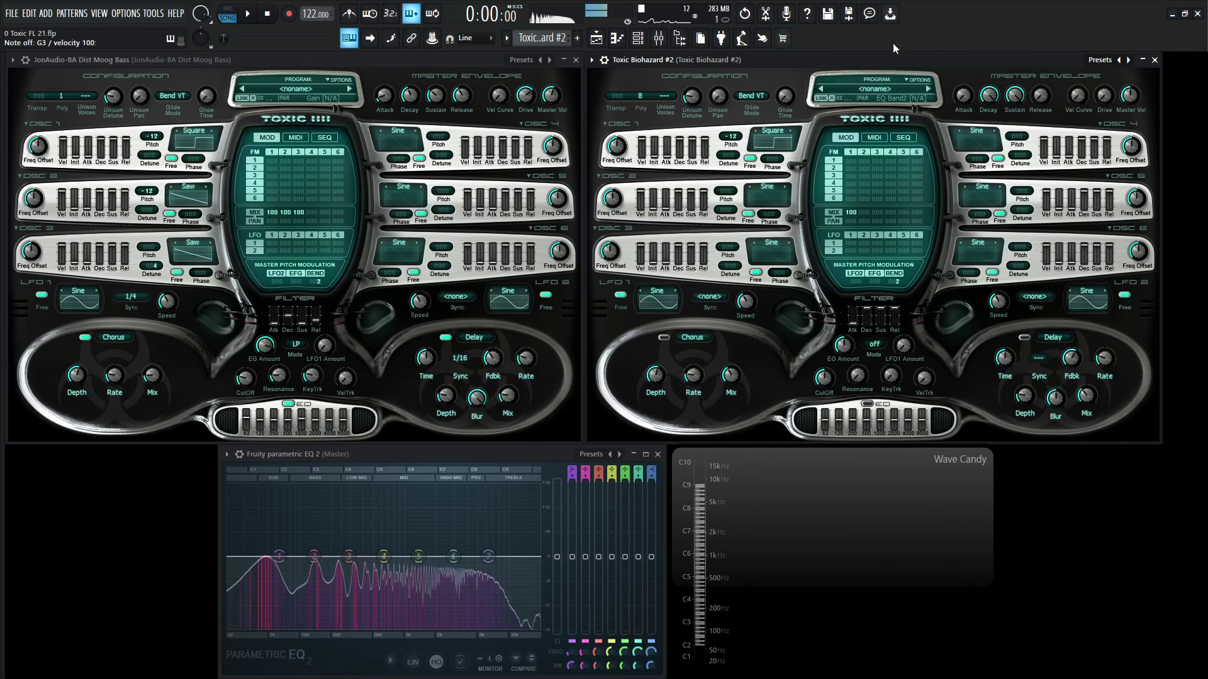
{"action": "left_click_drag", "start_coordinate": [1120, 99], "coordinate": [1120, 82]}
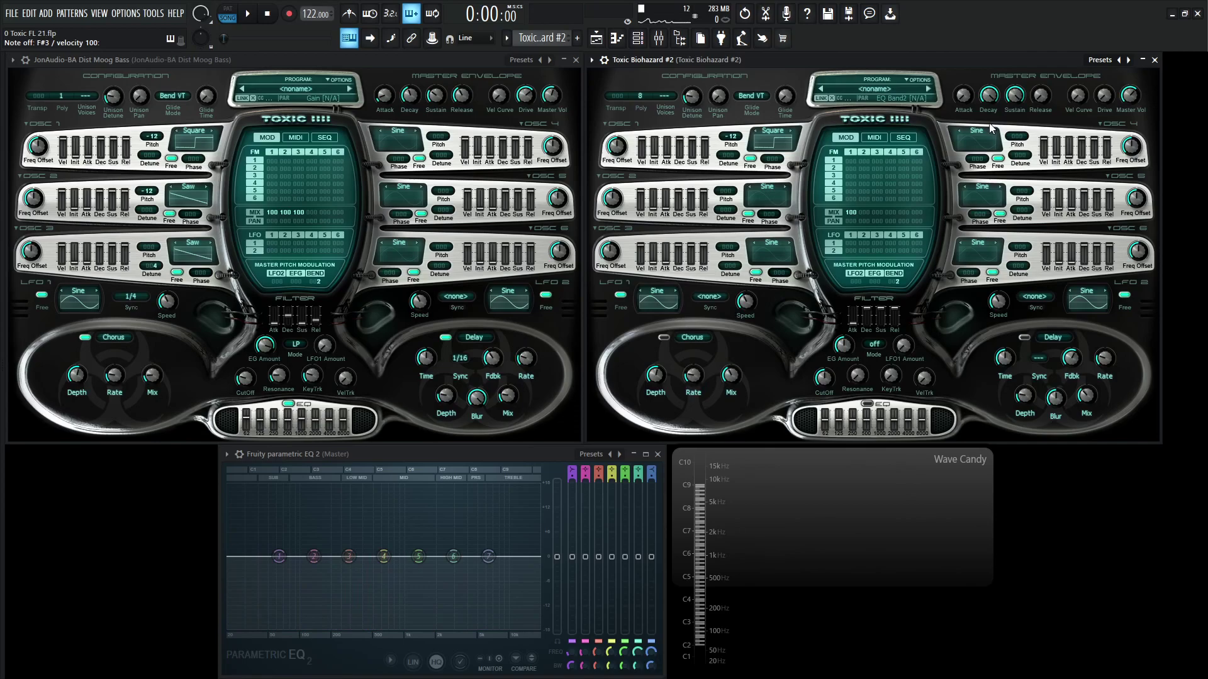
Set oscillators 2 and 3 to Saw waves, with oscillator 2 at pitch -12 and oscillator 3 detuned by 4, and mix both at 100.
{"action": "left_click", "coordinate": [762, 184]}
{"action": "left_click", "coordinate": [820, 217]}
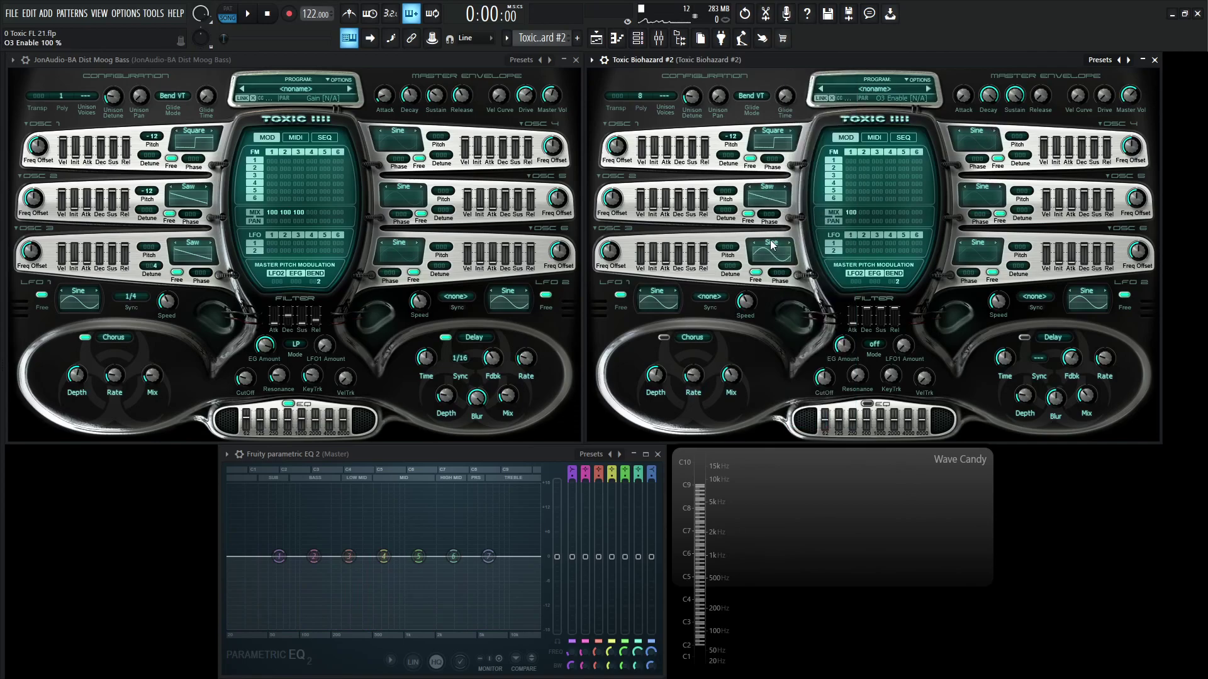
{"action": "left_click", "coordinate": [770, 239]}
{"action": "left_click", "coordinate": [818, 217]}
{"action": "left_click_drag", "start_coordinate": [738, 272], "coordinate": [738, 267]}
{"action": "left_click_drag", "start_coordinate": [879, 212], "coordinate": [879, 217]}
{"action": "key", "text": "g"}
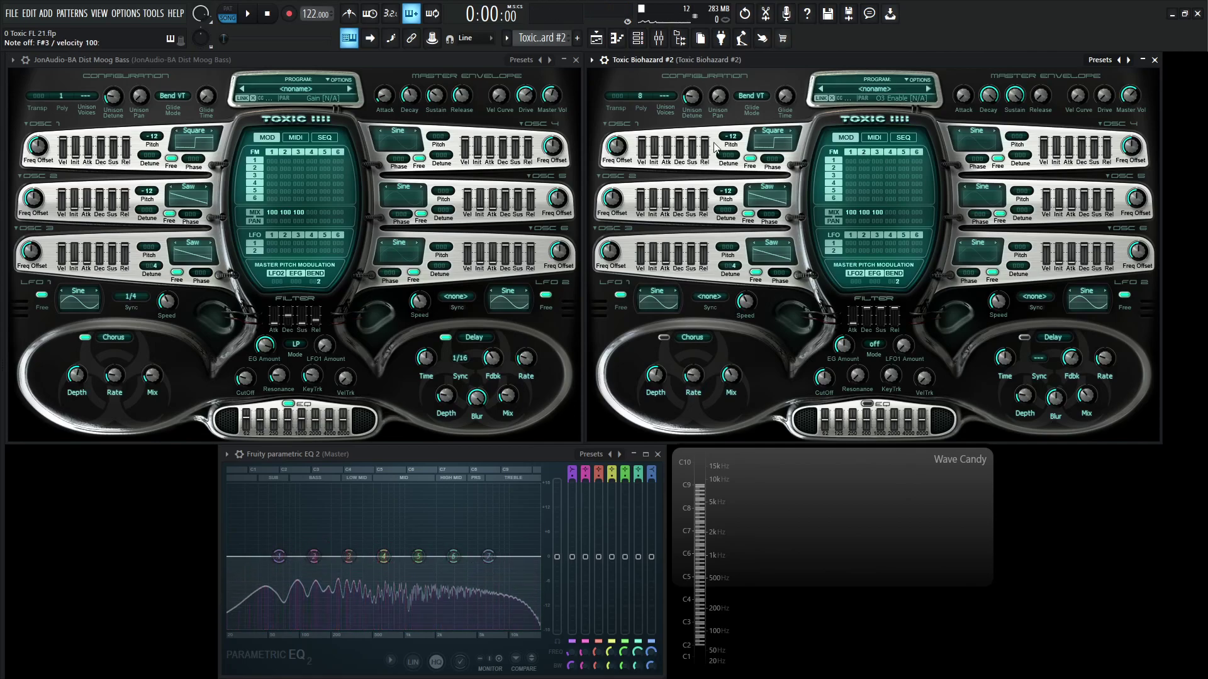
Limit the second synth's polyphony to 1 voice and play a note to test it.
{"action": "left_click", "coordinate": [640, 96]}
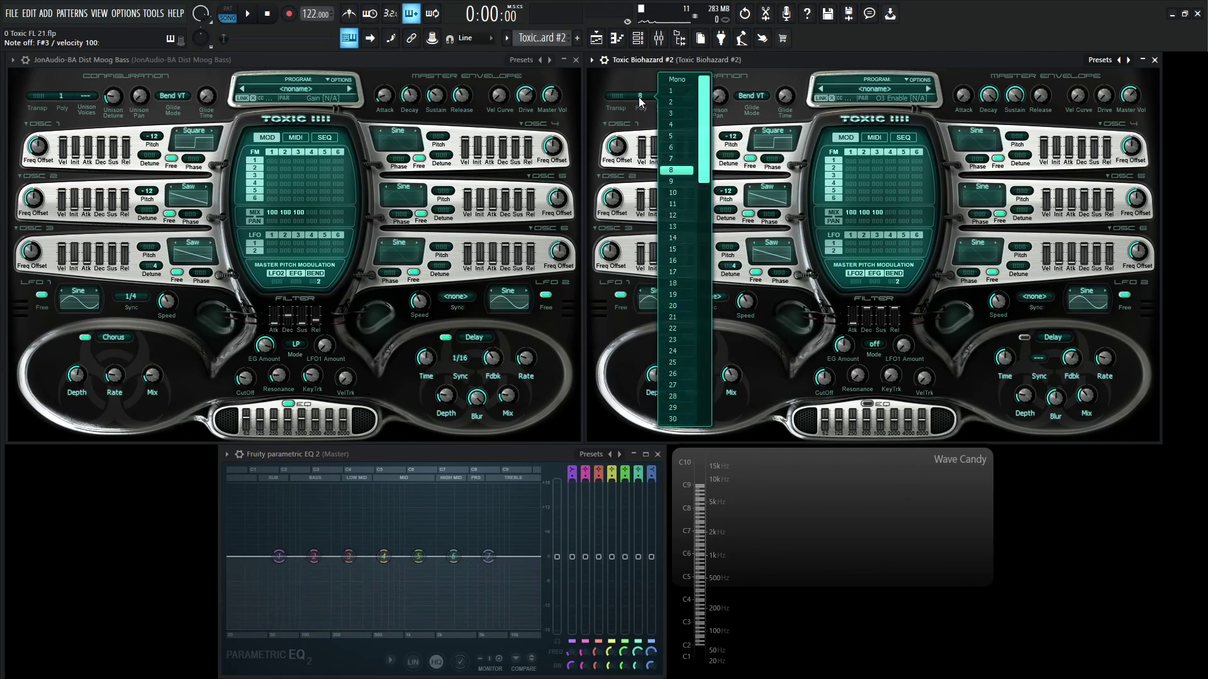
{"action": "left_click", "coordinate": [677, 93]}
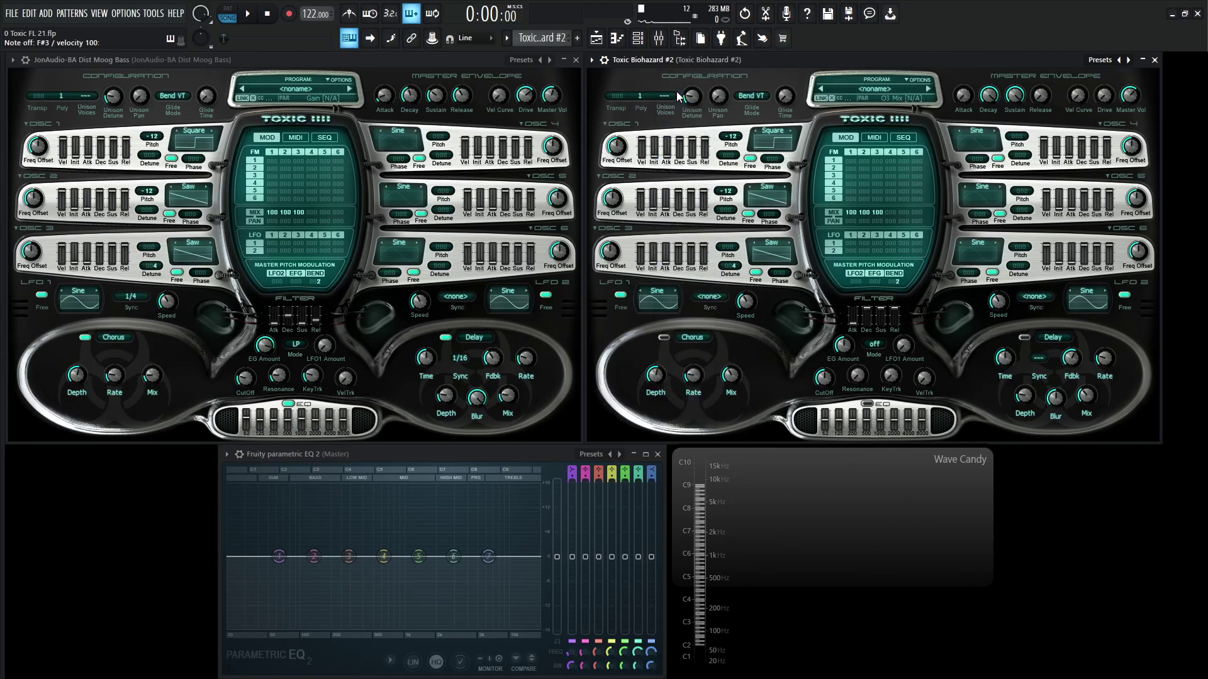
{"action": "key", "text": "m"}
Adjust the second synth's master envelope with a release of 0.234 s and audition it with notes F#3, G3 and B3.
{"action": "left_click", "coordinate": [964, 95]}
{"action": "left_click_drag", "start_coordinate": [989, 95], "coordinate": [1041, 101]}
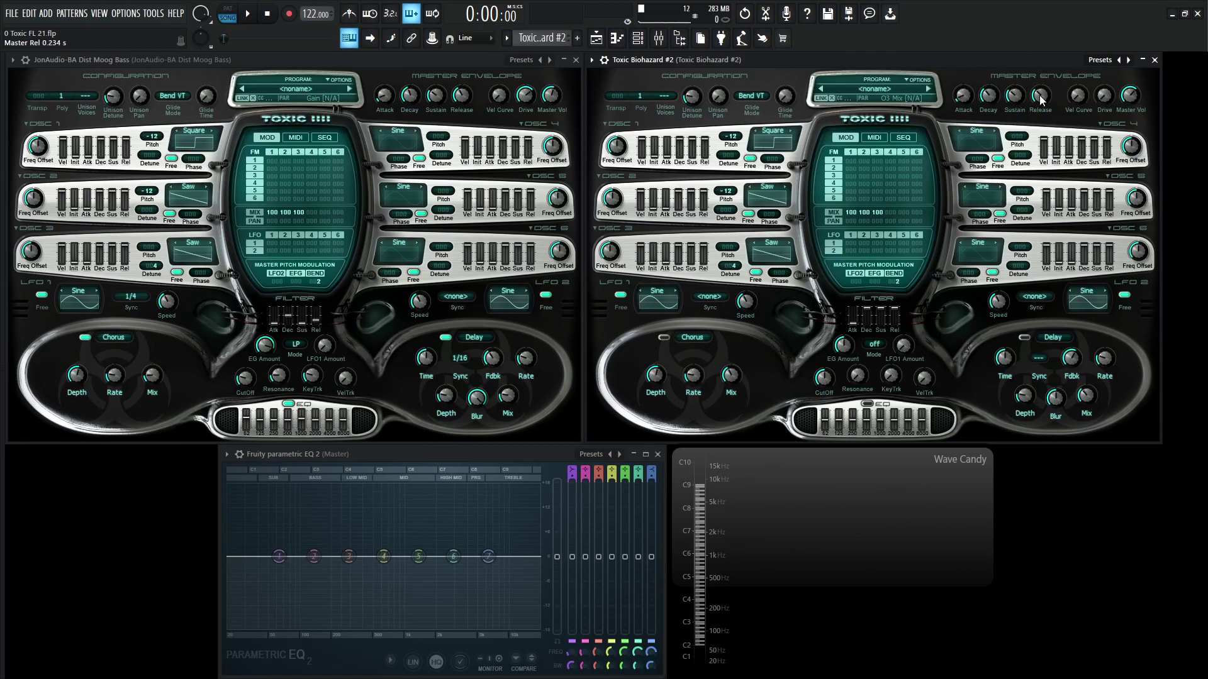
{"action": "key", "text": "q"}
{"action": "key", "text": "b"}
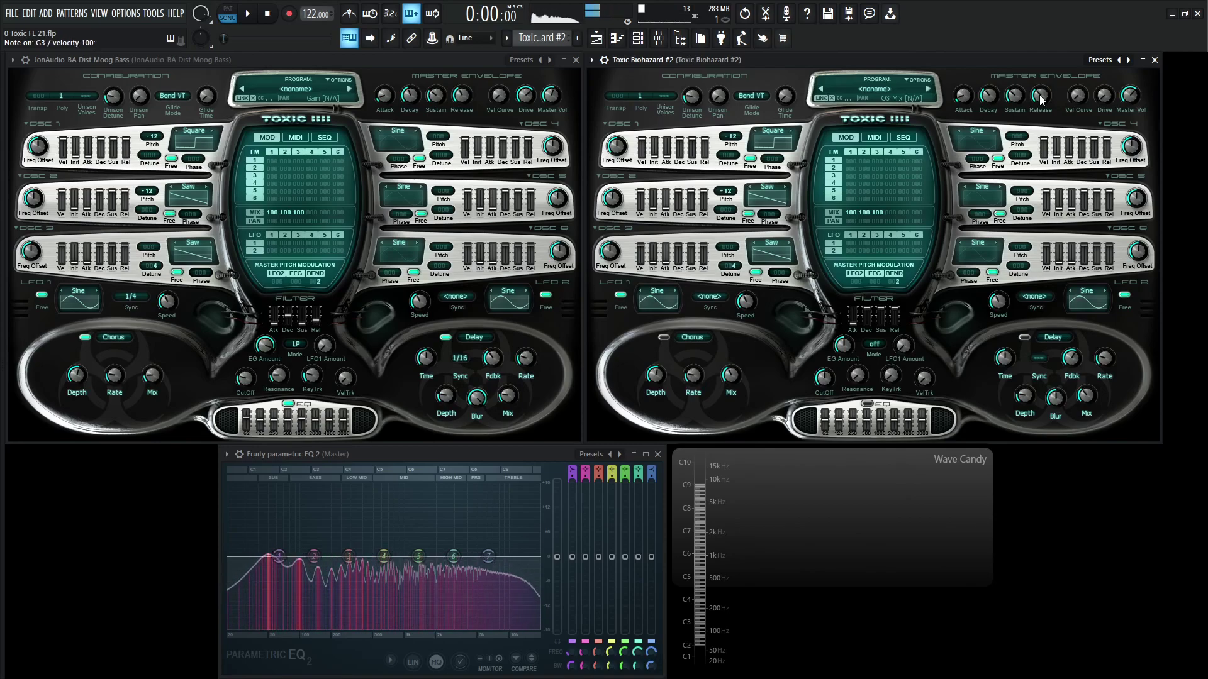
{"action": "key", "text": "m"}
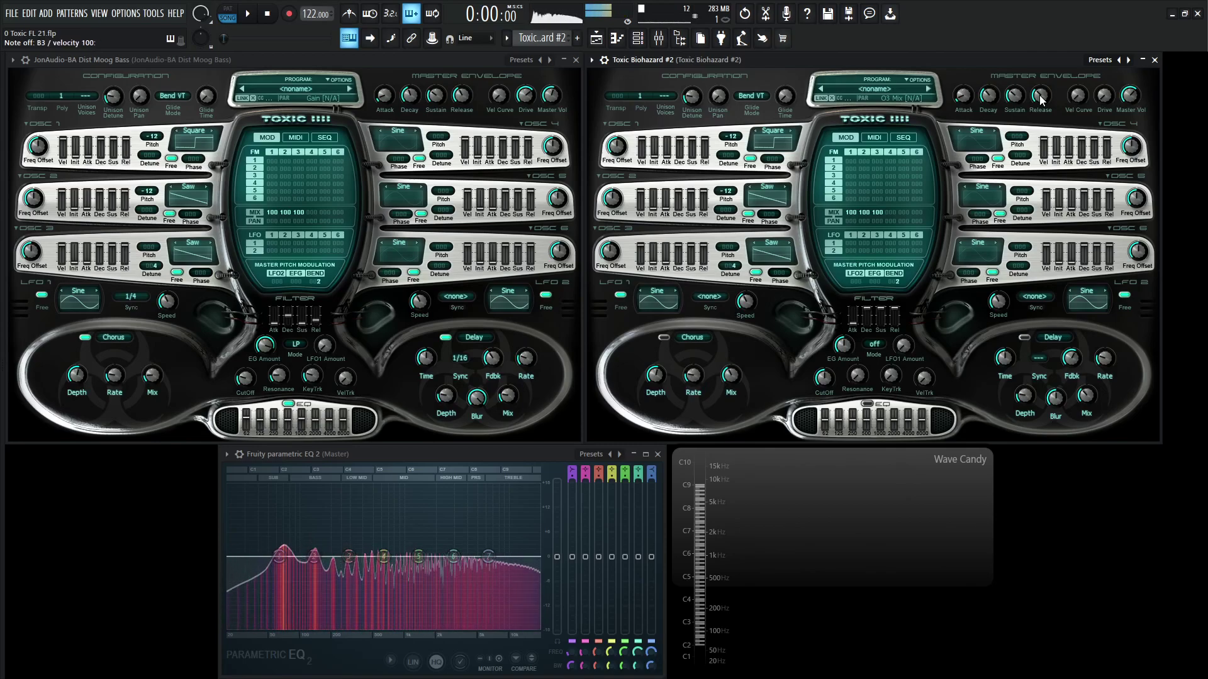
{"action": "key", "text": "m"}
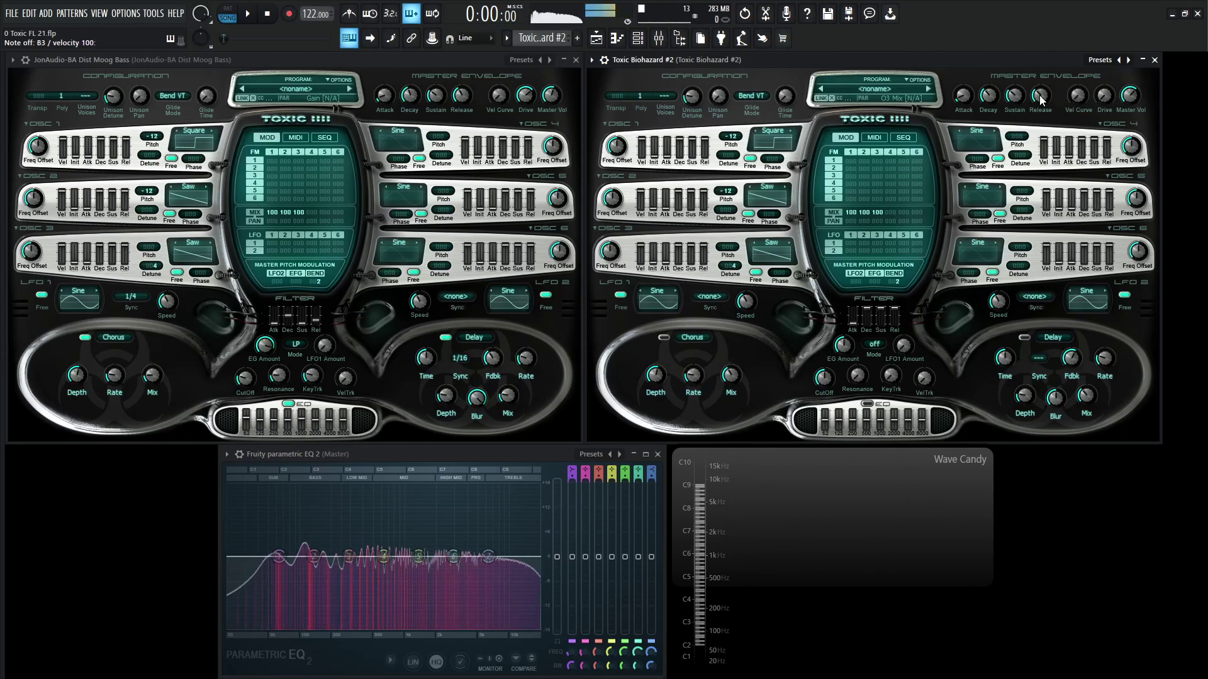
{"action": "key", "text": "b"}
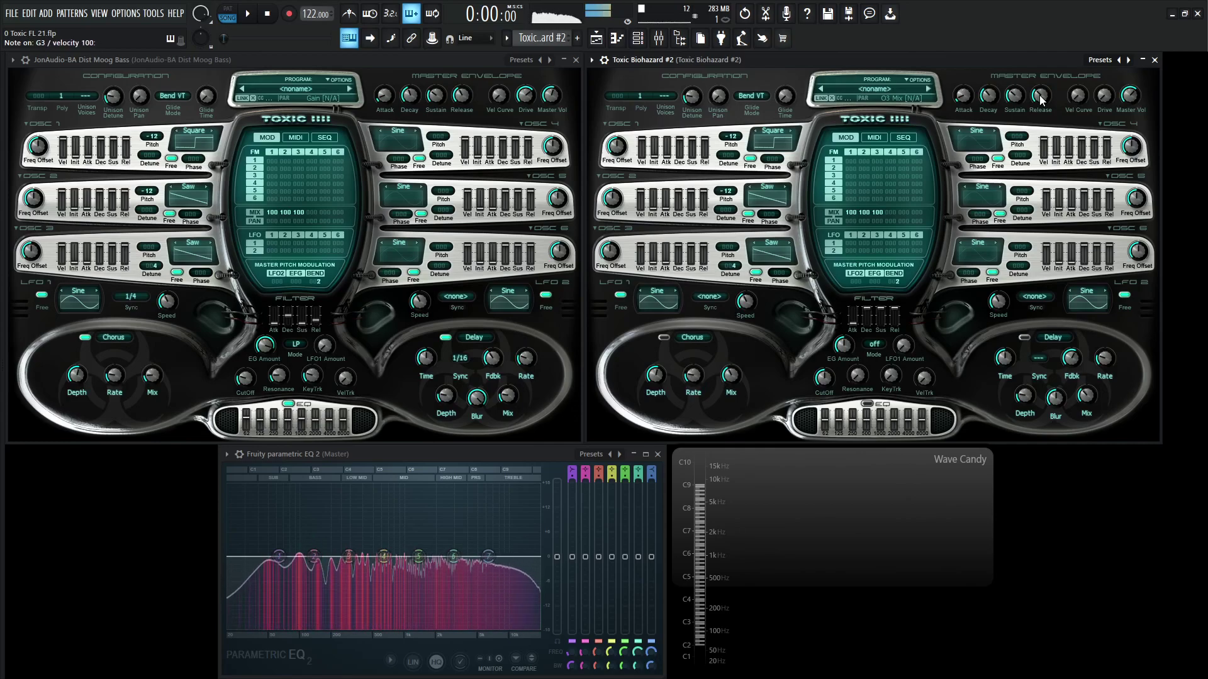
{"action": "key", "text": "g"}
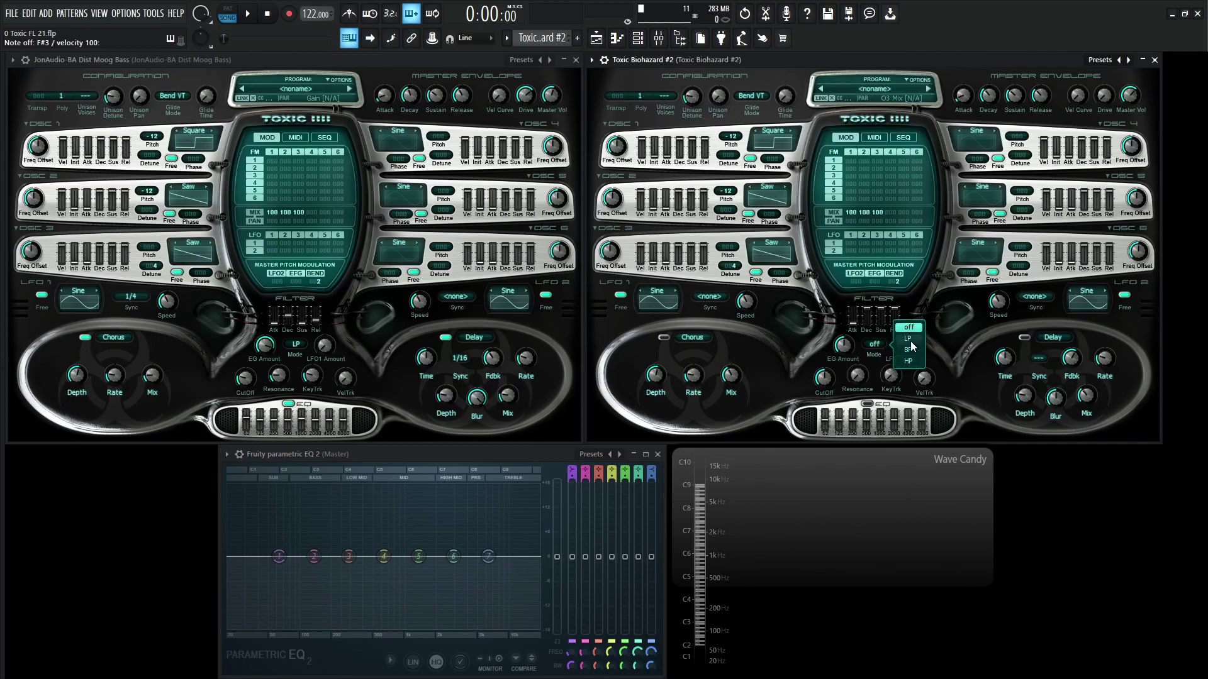
Switch the second synth's filter to LP mode with a cutoff of 21% and adjust its resonance.
{"action": "left_click", "coordinate": [909, 339]}
{"action": "left_click_drag", "start_coordinate": [831, 386], "coordinate": [832, 382]}
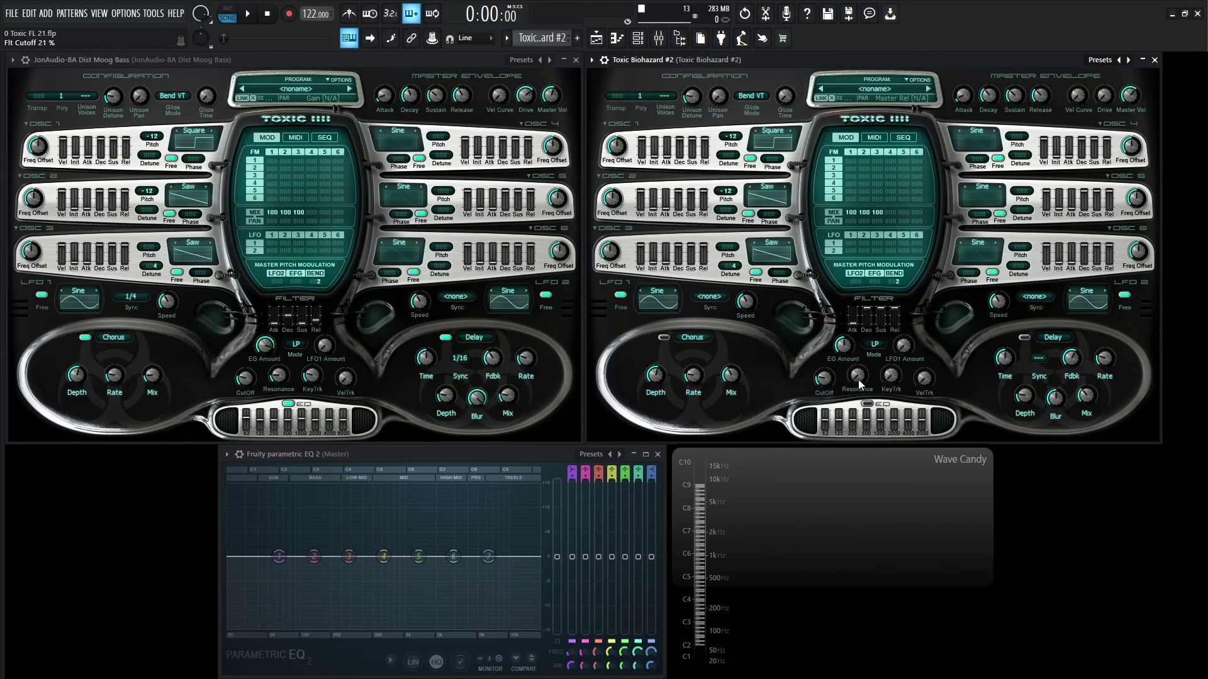
{"action": "left_click_drag", "start_coordinate": [856, 376], "coordinate": [856, 381]}
Raise the second synth's filter EG amount, checking the sound with an F#3 note.
{"action": "left_click_drag", "start_coordinate": [846, 356], "coordinate": [846, 352]}
{"action": "key", "text": "g"}
{"action": "left_click_drag", "start_coordinate": [844, 349], "coordinate": [844, 336]}
Shape the second synth's filter envelope by adjusting its sustain and release and setting the decay to 0.668 s.
{"action": "mouse_move", "coordinate": [882, 307]}
{"action": "left_mouse_down"}
{"action": "mouse_move", "coordinate": [882, 327]}
{"action": "mouse_move", "coordinate": [867, 315]}
{"action": "mouse_move", "coordinate": [895, 318]}
{"action": "left_mouse_up"}
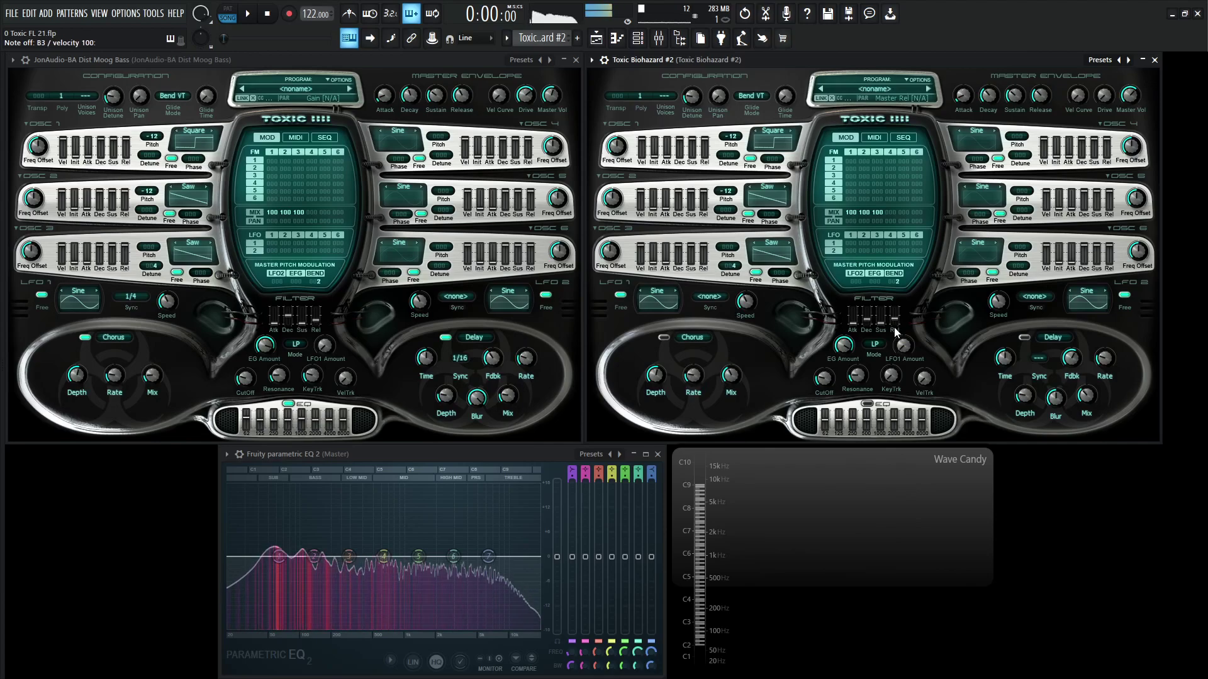
{"action": "left_click_drag", "start_coordinate": [866, 316], "coordinate": [868, 318]}
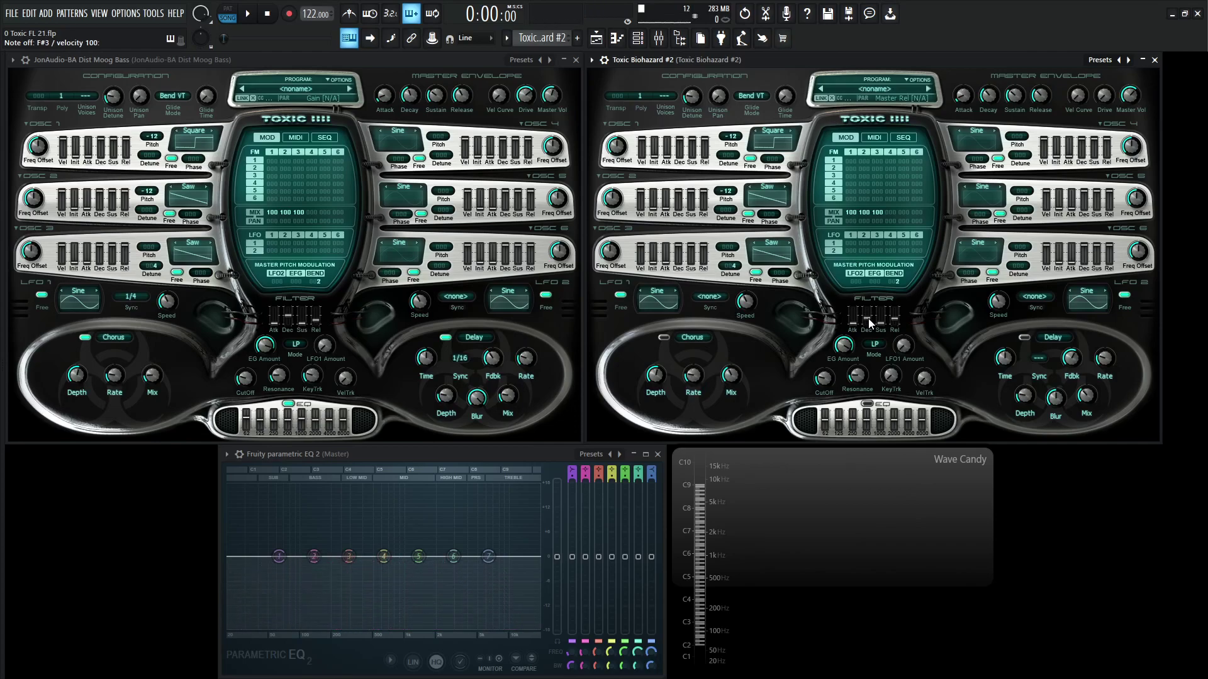
{"action": "left_click", "coordinate": [868, 319]}
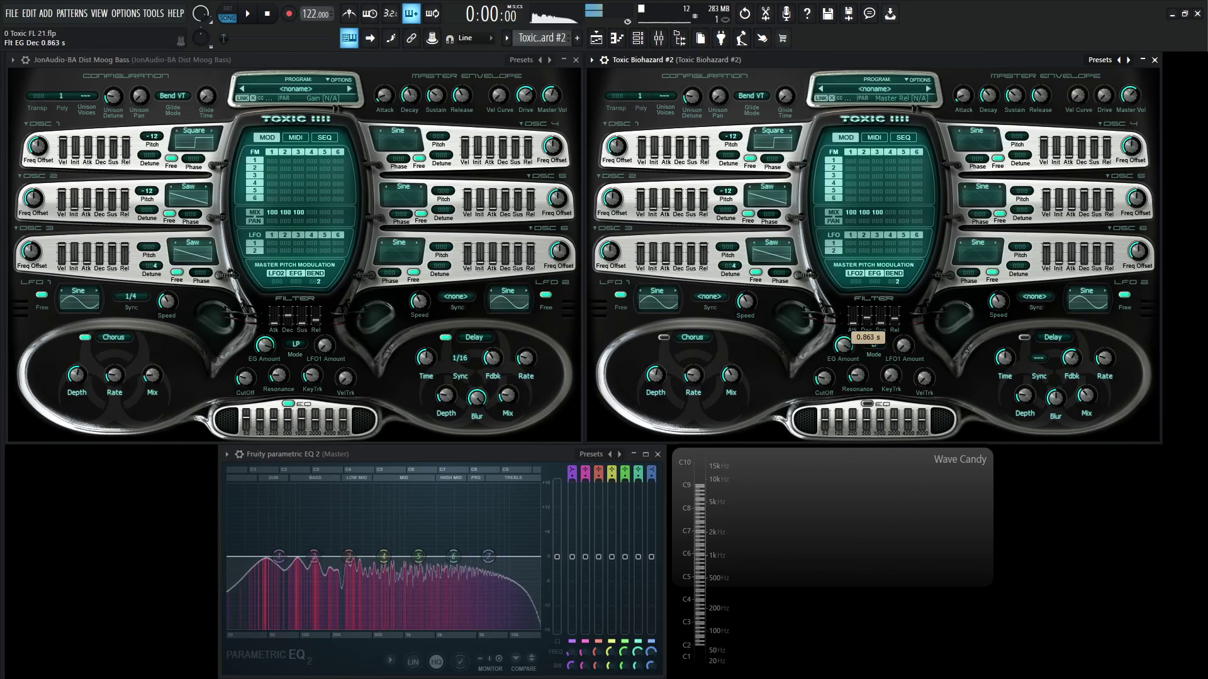
{"action": "left_click_drag", "start_coordinate": [897, 319], "coordinate": [895, 319]}
{"action": "left_click", "coordinate": [868, 319]}
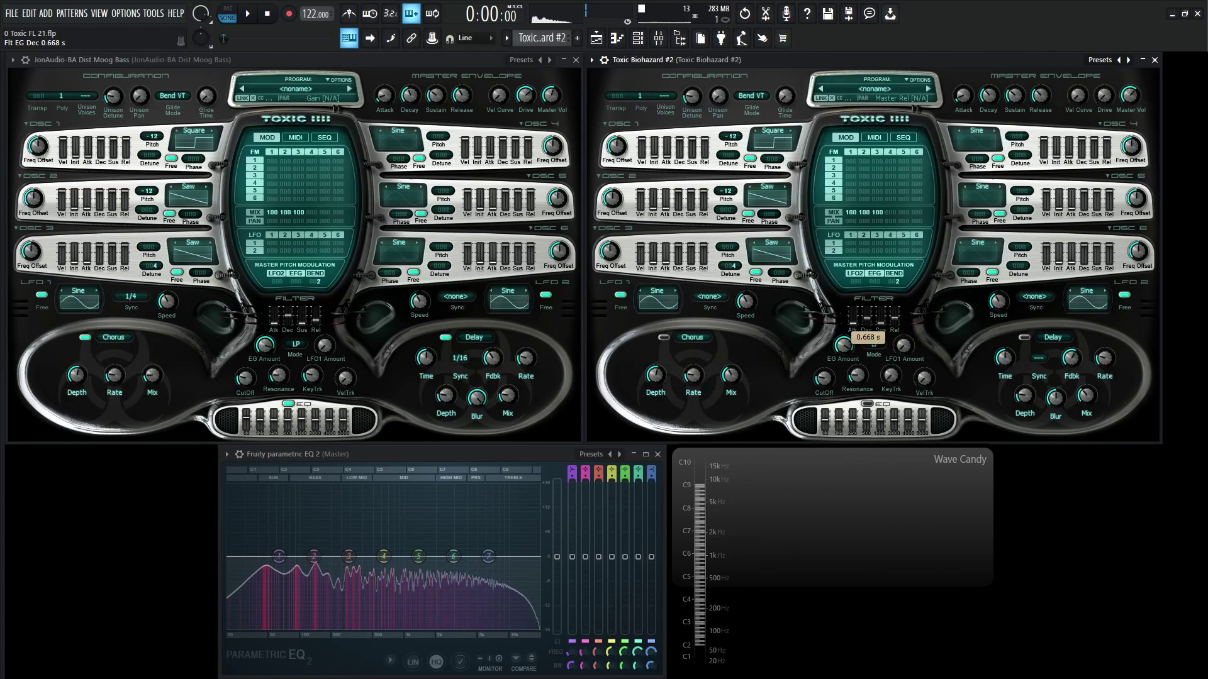
Fine-tune the second synth's filter envelope decay and release while playing an F#3 note.
{"action": "left_click", "coordinate": [868, 319]}
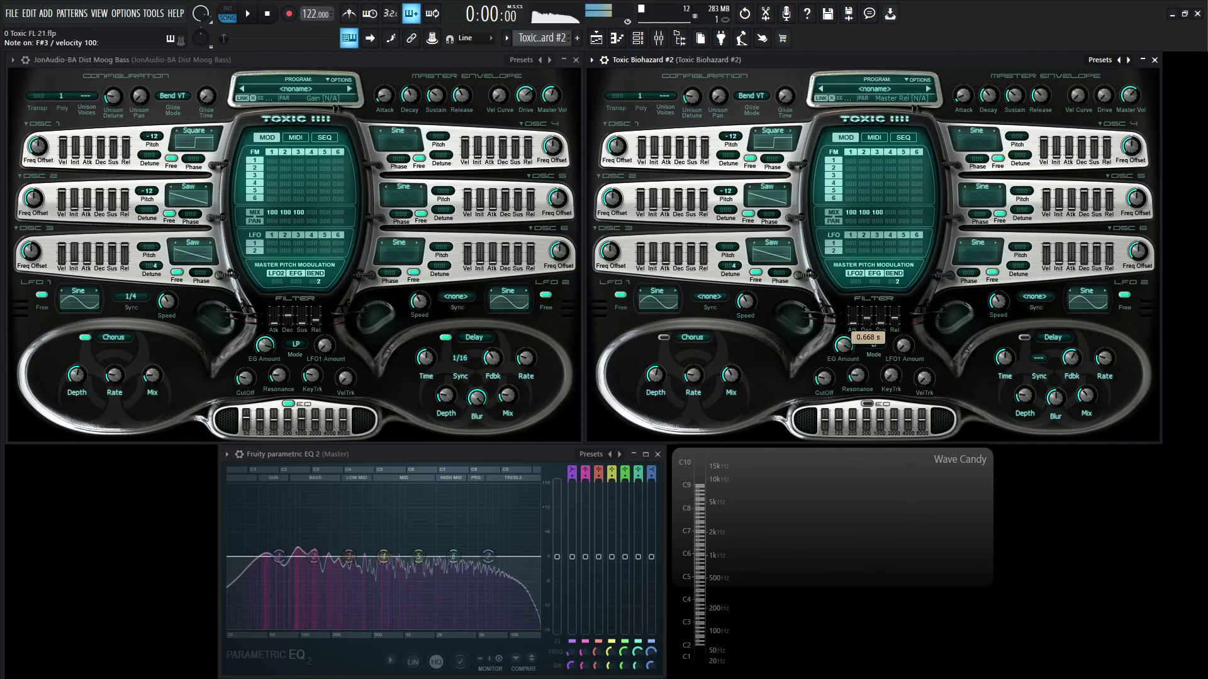
{"action": "left_click", "coordinate": [897, 324]}
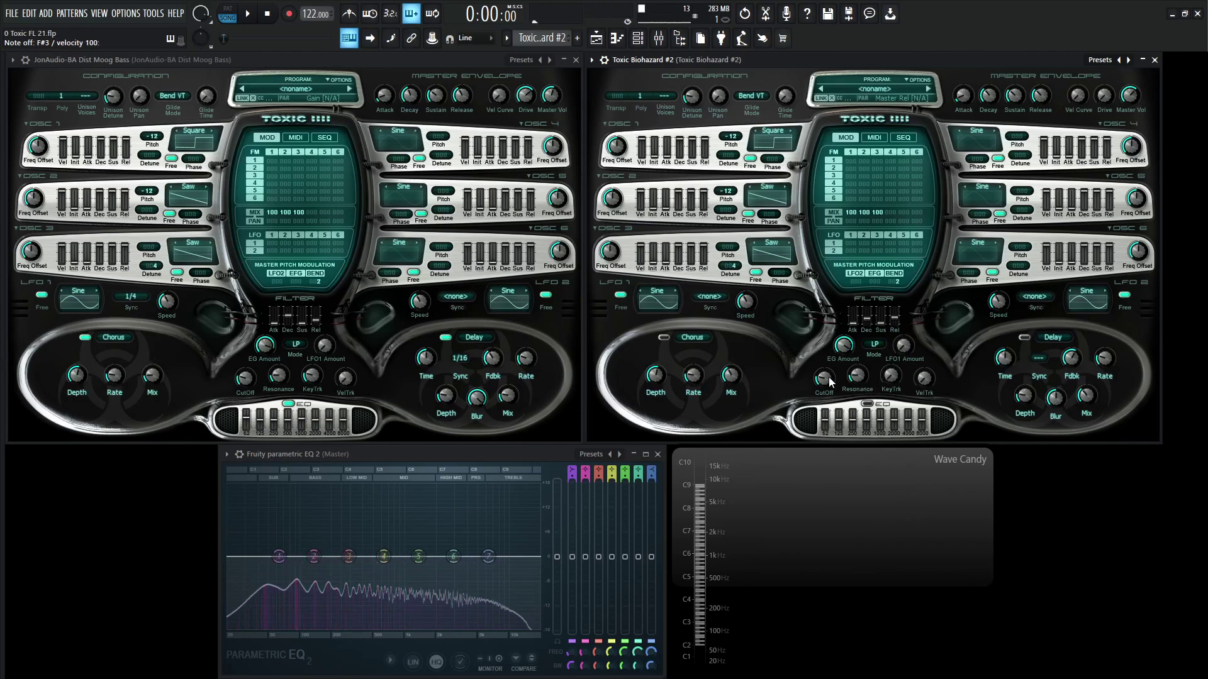
Enable the second synth's chorus and adjust its mix, toggling the effect off and on to compare the sound.
{"action": "left_click", "coordinate": [663, 337]}
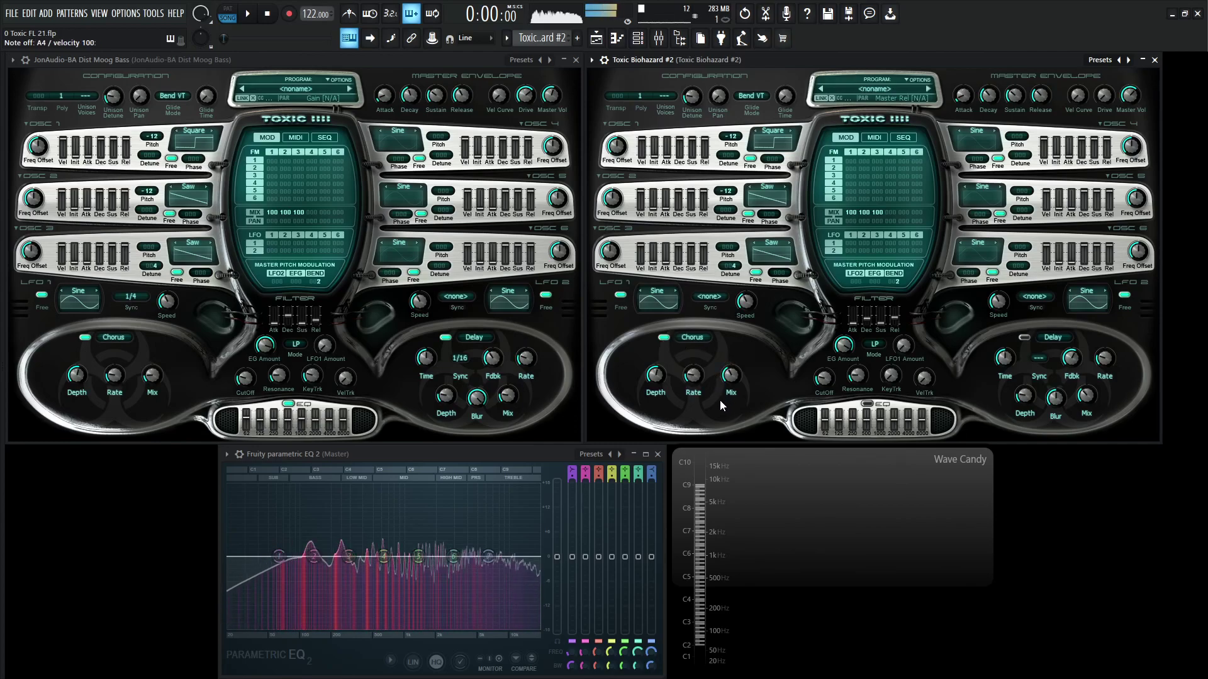
{"action": "left_click_drag", "start_coordinate": [727, 382], "coordinate": [727, 403]}
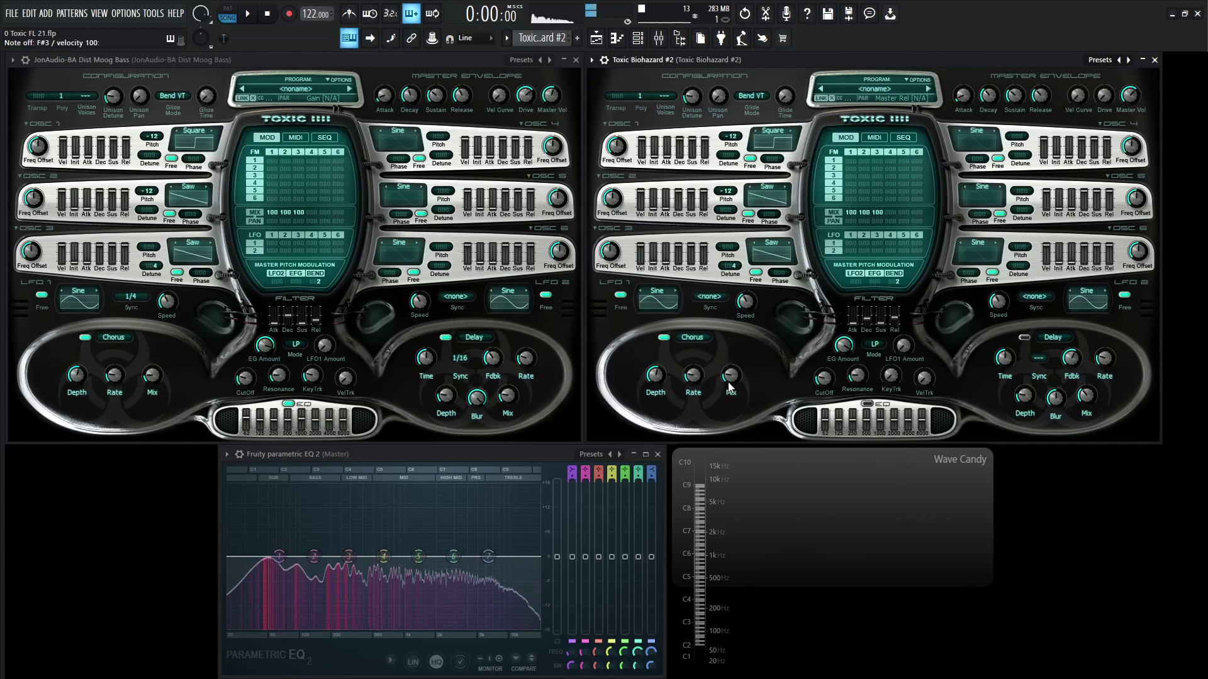
{"action": "left_click", "coordinate": [665, 338]}
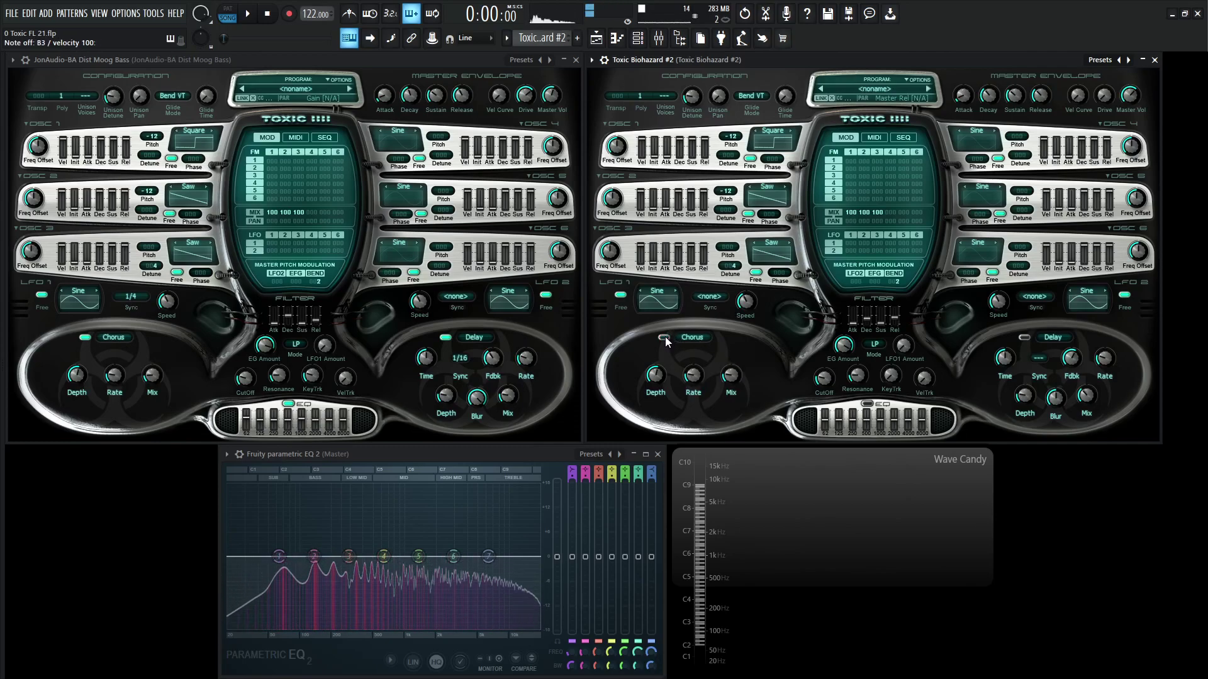
{"action": "left_click", "coordinate": [664, 338]}
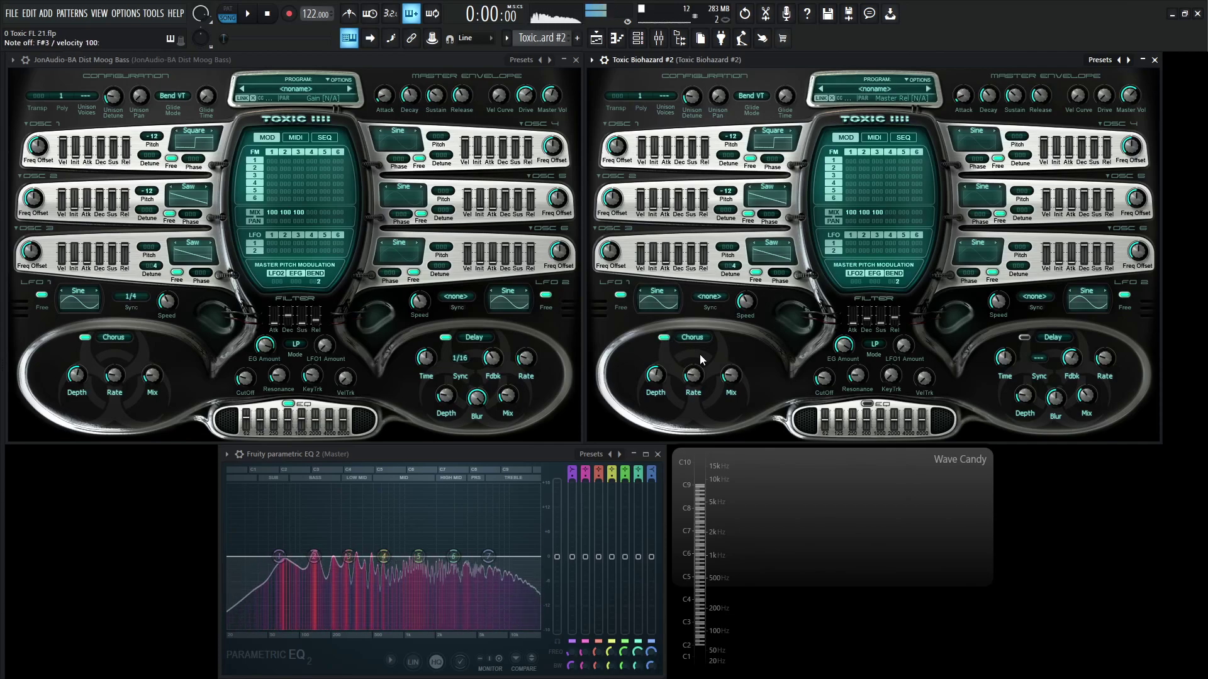
{"action": "left_click", "coordinate": [665, 338]}
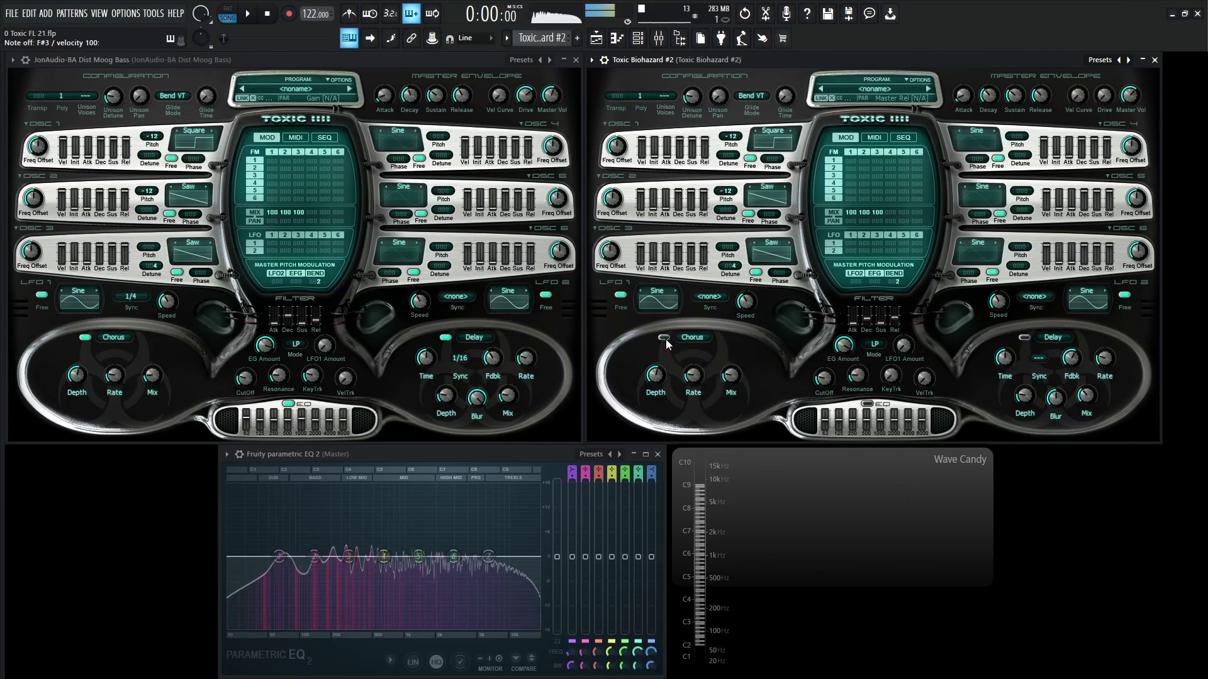
{"action": "left_click", "coordinate": [666, 338]}
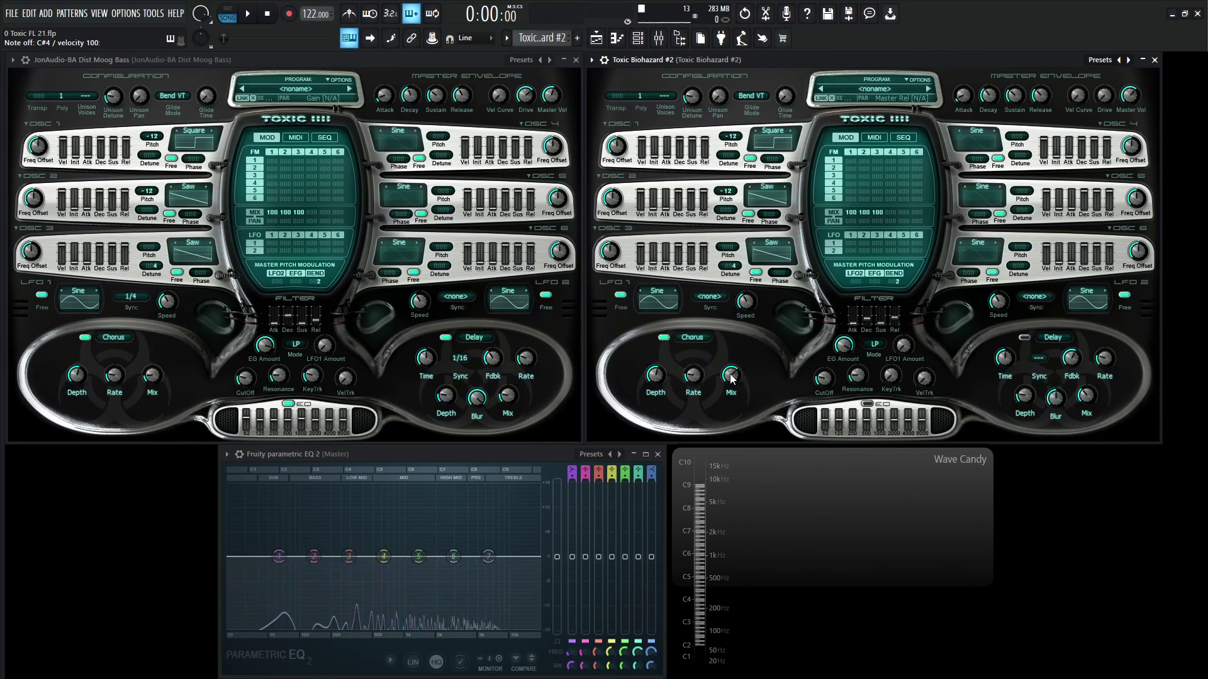
{"action": "mouse_move", "coordinate": [730, 376]}
{"action": "left_mouse_down"}
{"action": "mouse_move", "coordinate": [730, 396]}
{"action": "mouse_move", "coordinate": [731, 374]}
{"action": "left_mouse_up"}
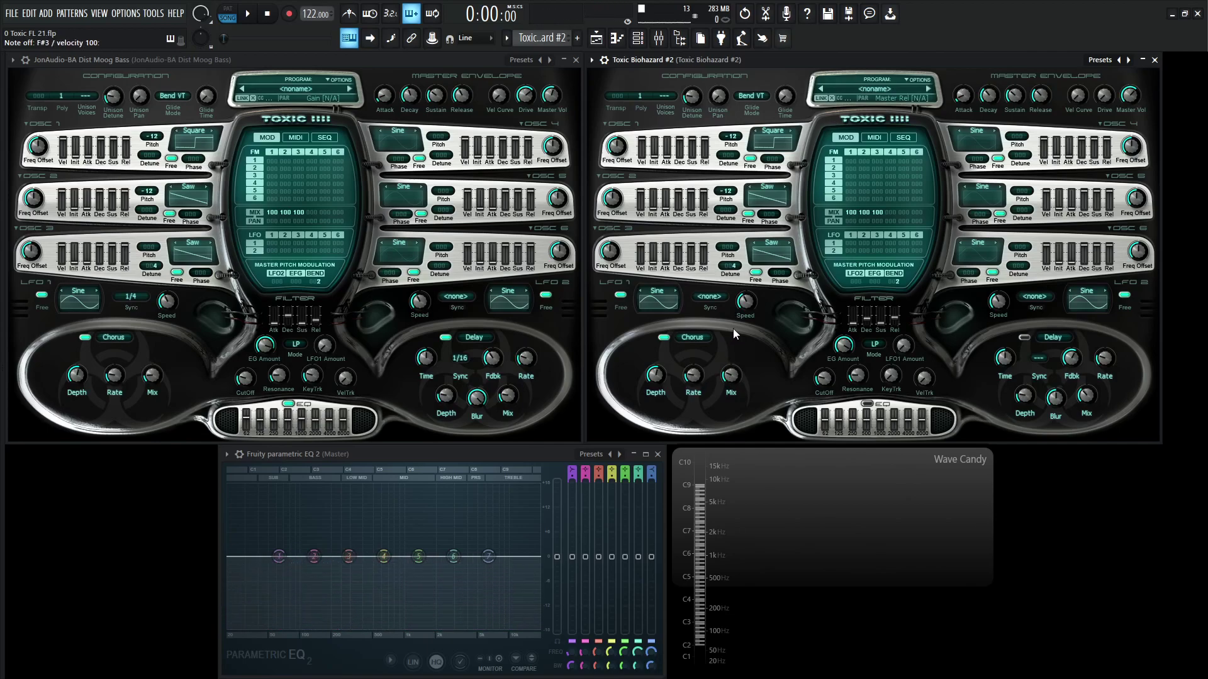
Enable the second synth's EQ with the lowest band boosted to 7.6 dB, and compare the sound with it on and off.
{"action": "left_click", "coordinate": [867, 404]}
{"action": "left_click_drag", "start_coordinate": [826, 422], "coordinate": [826, 419]}
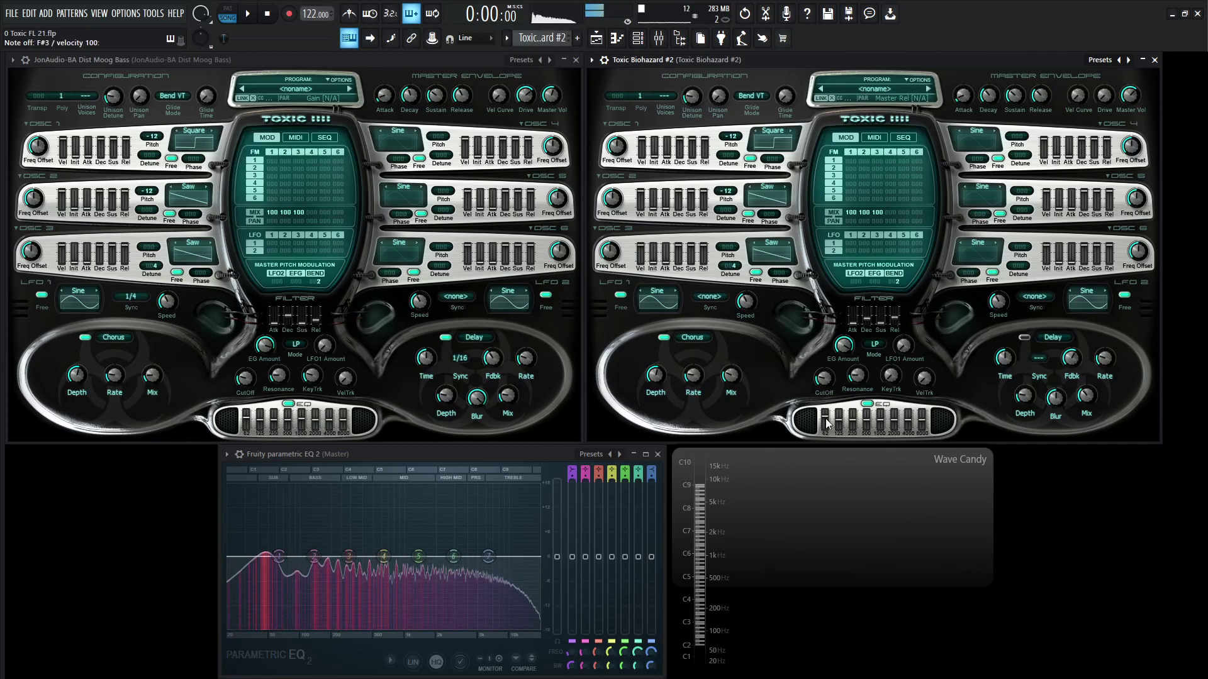
{"action": "left_click_drag", "start_coordinate": [825, 419], "coordinate": [825, 422]}
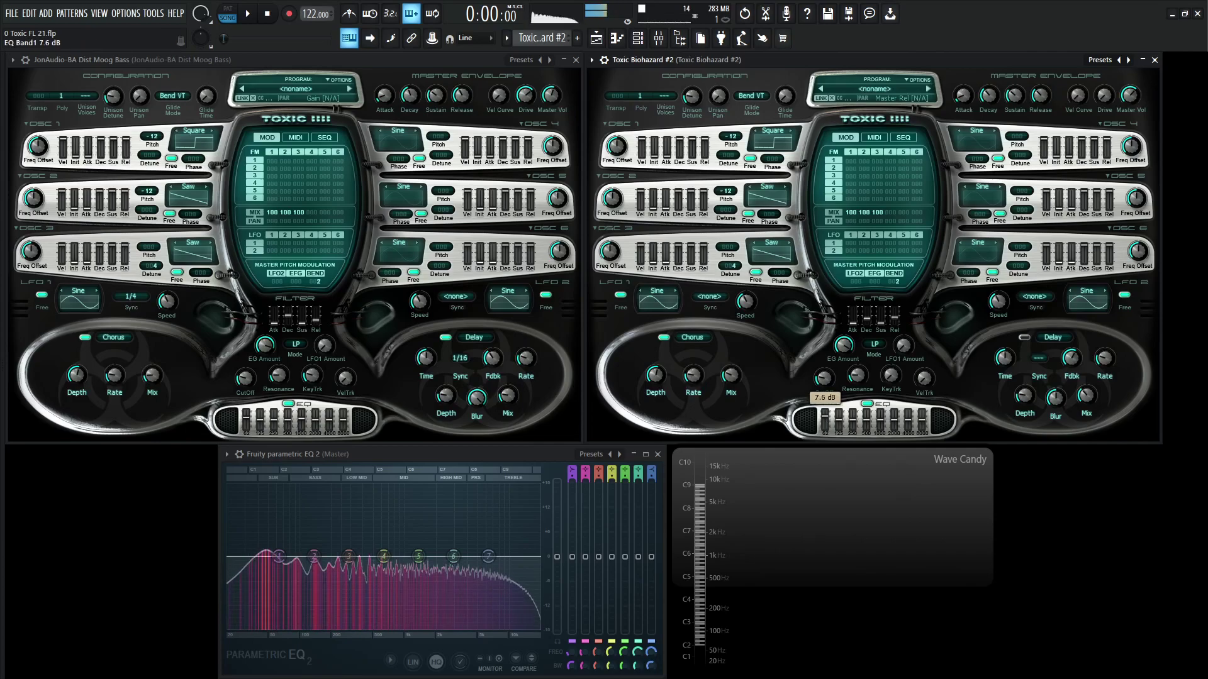
{"action": "left_click", "coordinate": [868, 404]}
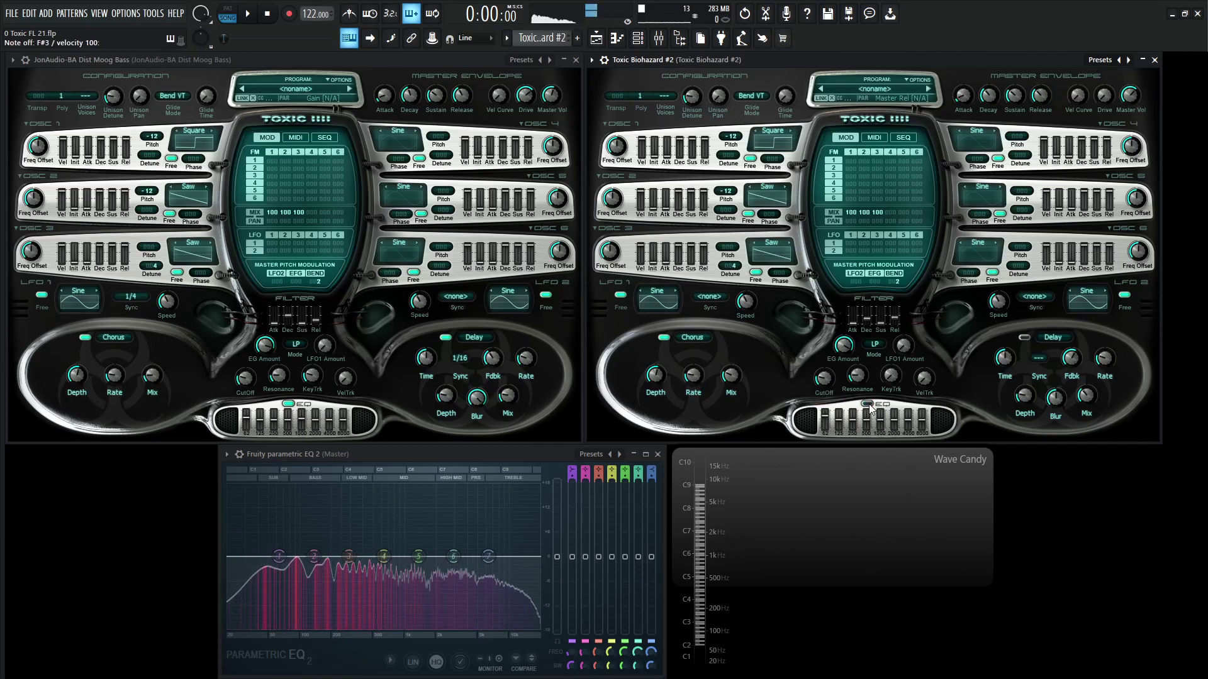
{"action": "left_click", "coordinate": [868, 405]}
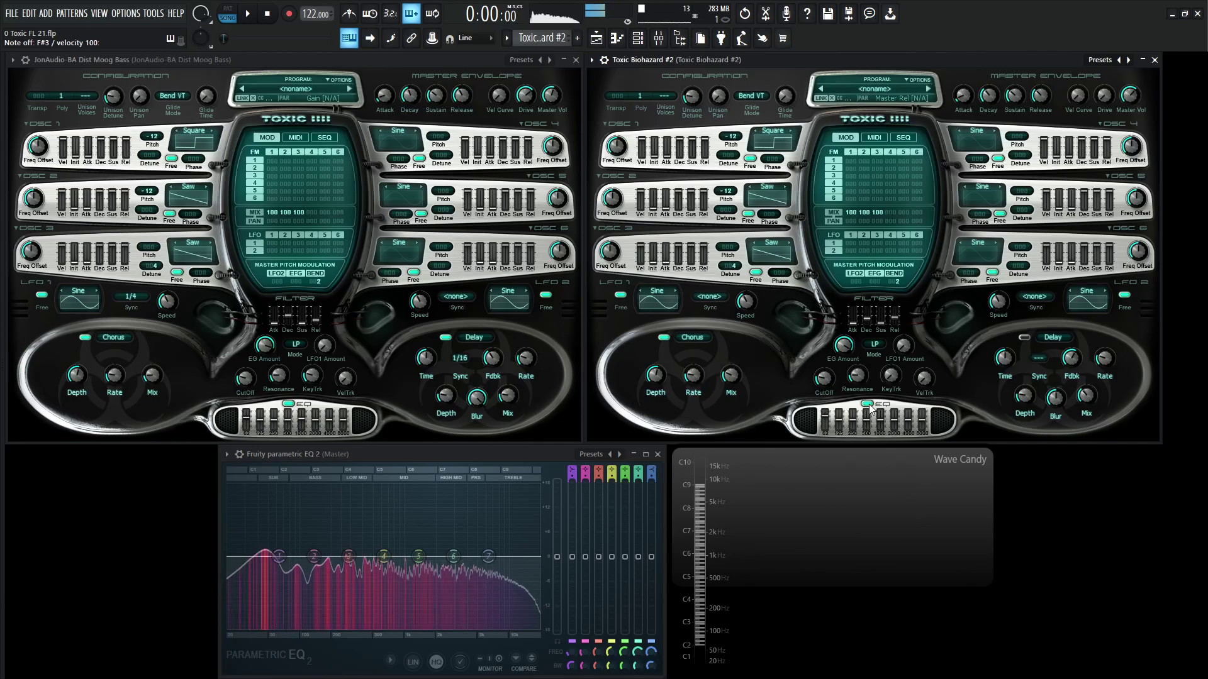
{"action": "left_click", "coordinate": [868, 404]}
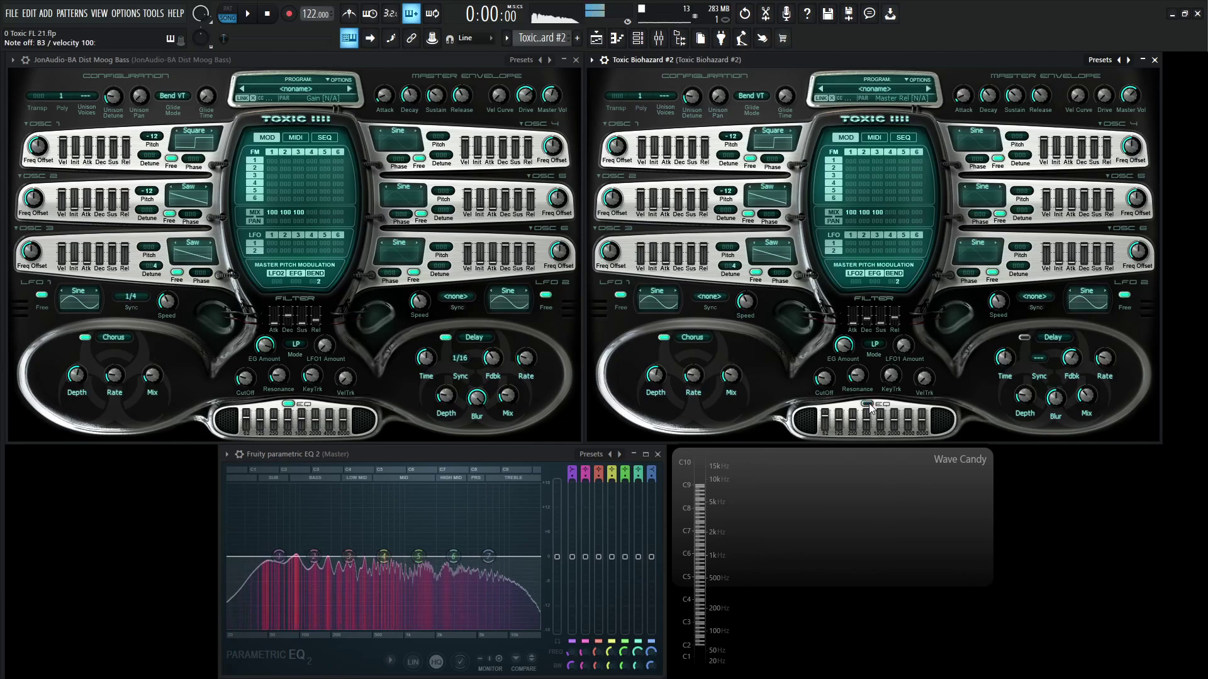
{"action": "left_click", "coordinate": [868, 404]}
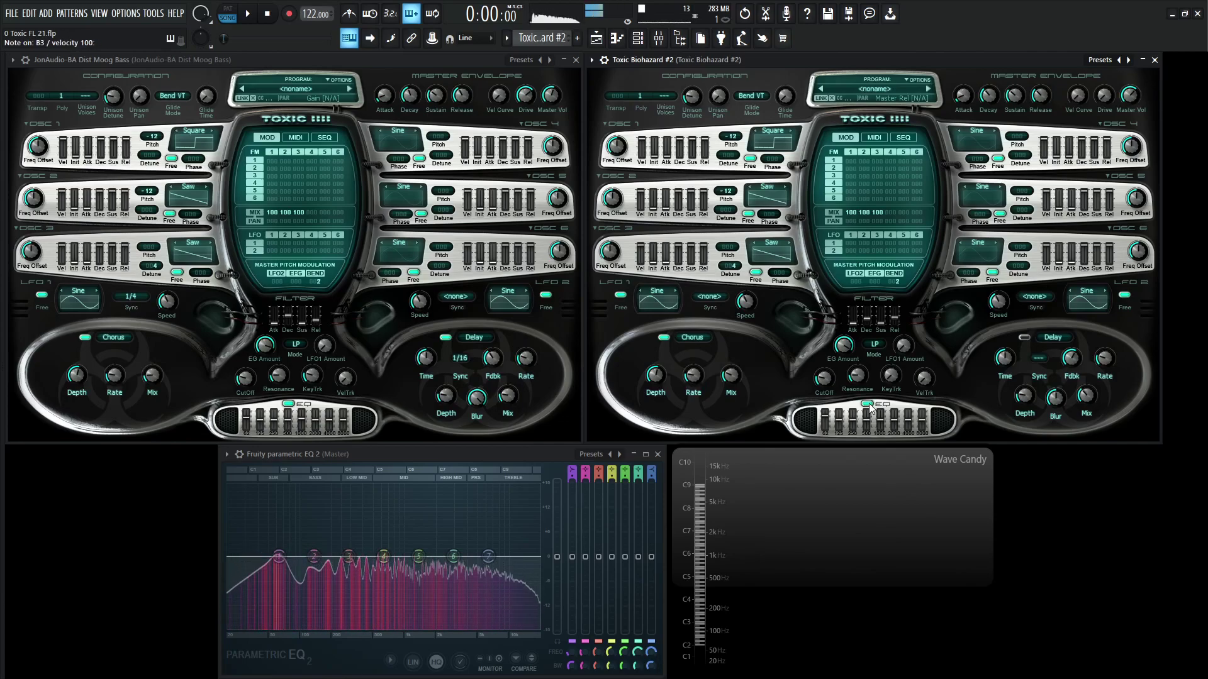
{"action": "left_click", "coordinate": [868, 405]}
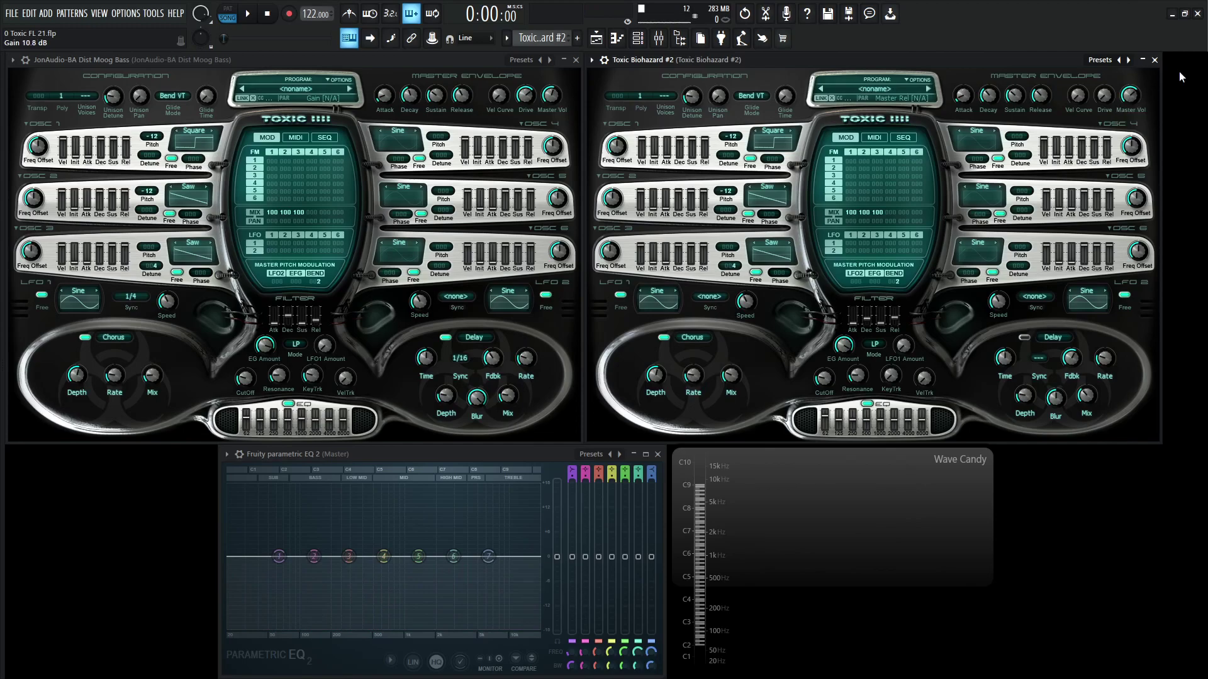
Raise the second synth's master drive to distort the bass, trying 45%.
{"action": "left_click", "coordinate": [1104, 95]}
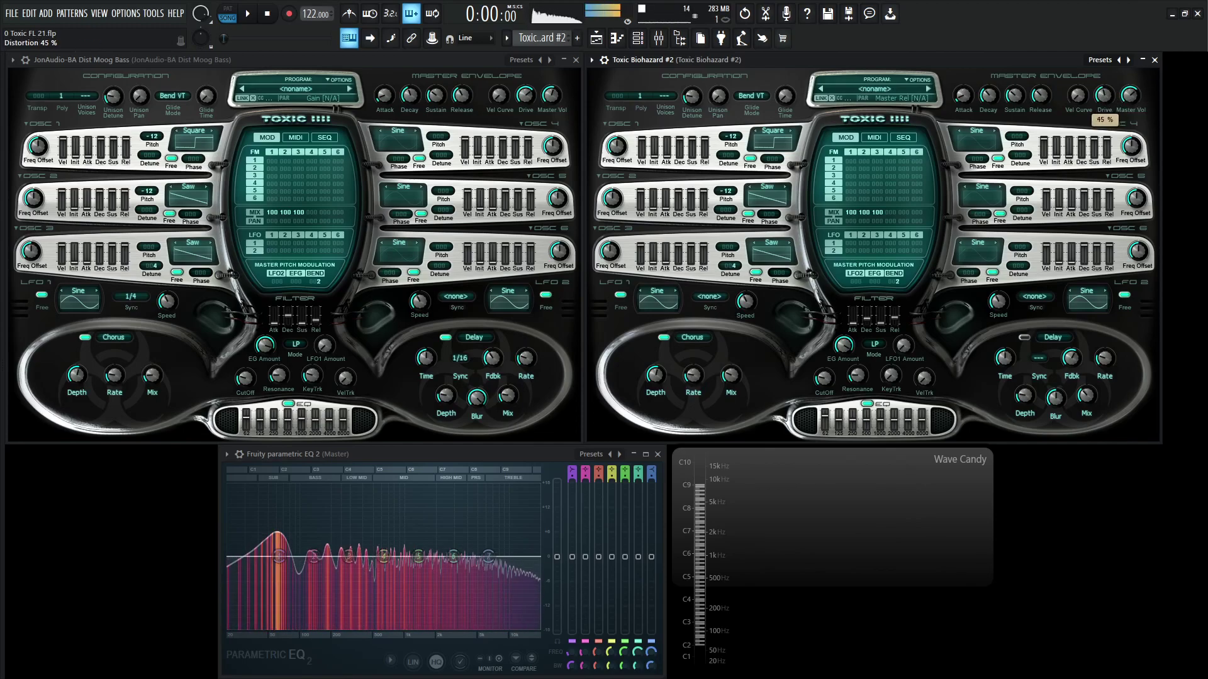
{"action": "mouse_move", "coordinate": [1105, 95]}
{"action": "left_mouse_down"}
{"action": "mouse_move", "coordinate": [1130, 101]}
{"action": "mouse_move", "coordinate": [1104, 88]}
{"action": "left_mouse_up"}
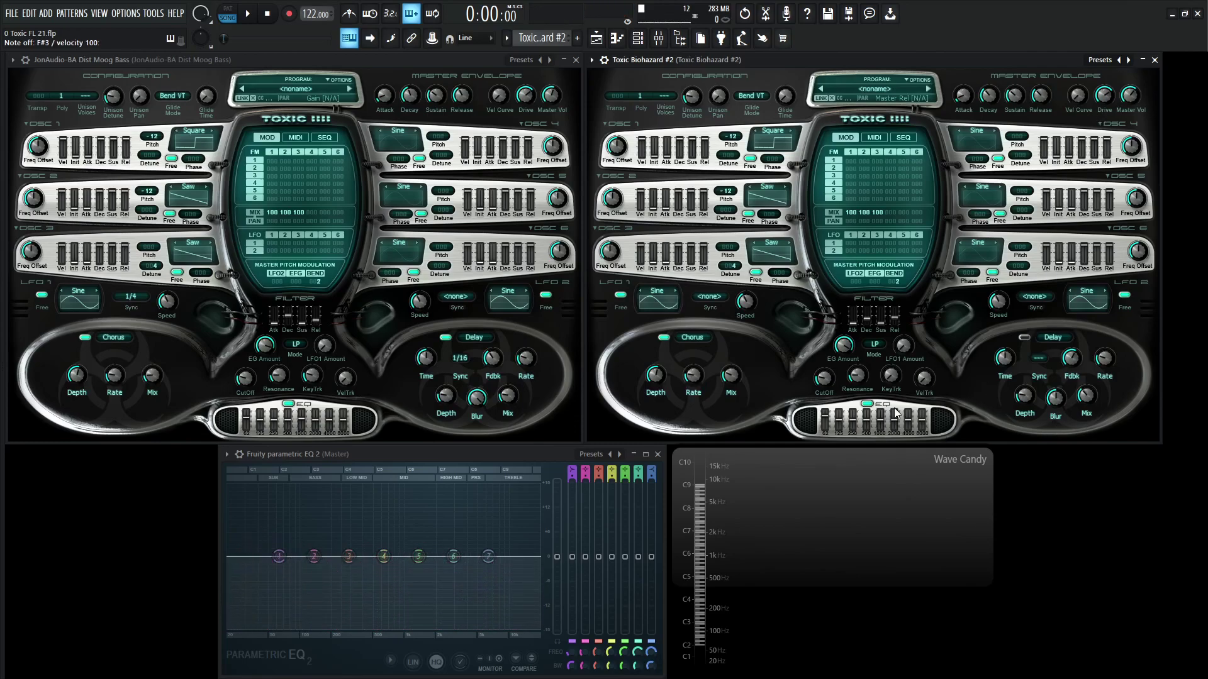
Rebalance the distorted sound by adjusting the second synth's filter EG amount, master volume and lowest EQ band.
{"action": "left_click_drag", "start_coordinate": [841, 345], "coordinate": [840, 371]}
{"action": "left_click", "coordinate": [840, 345]}
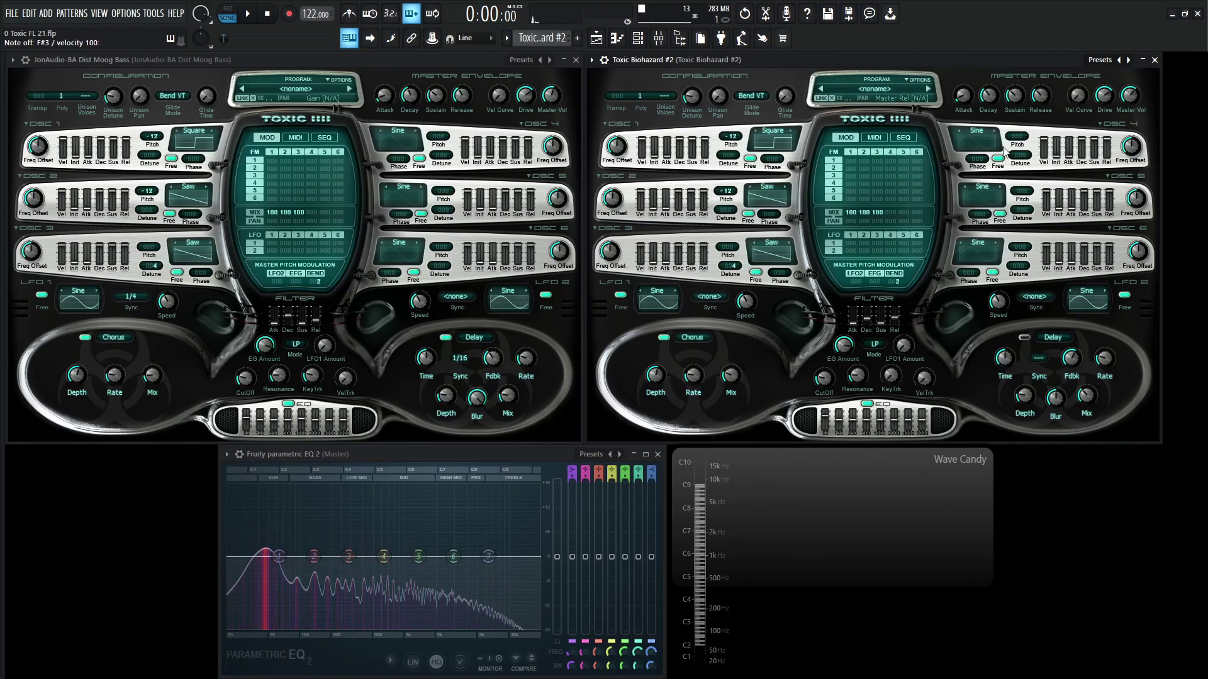
{"action": "left_click_drag", "start_coordinate": [1129, 95], "coordinate": [1134, 98]}
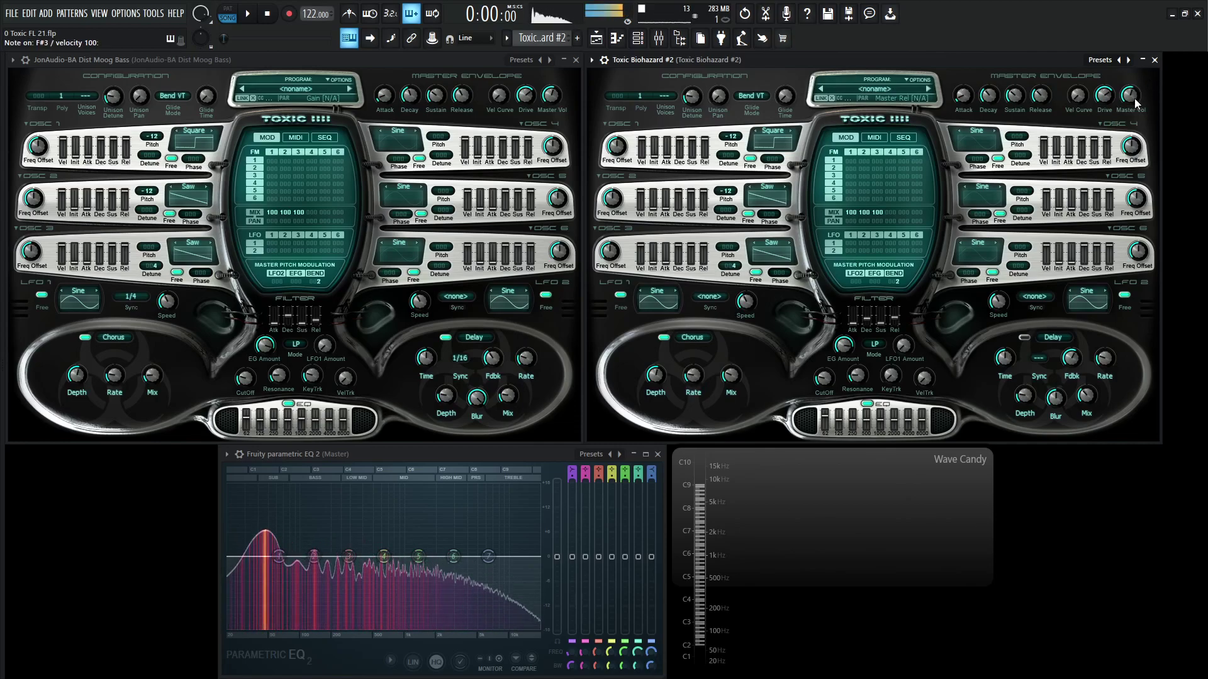
{"action": "left_click_drag", "start_coordinate": [843, 345], "coordinate": [847, 348]}
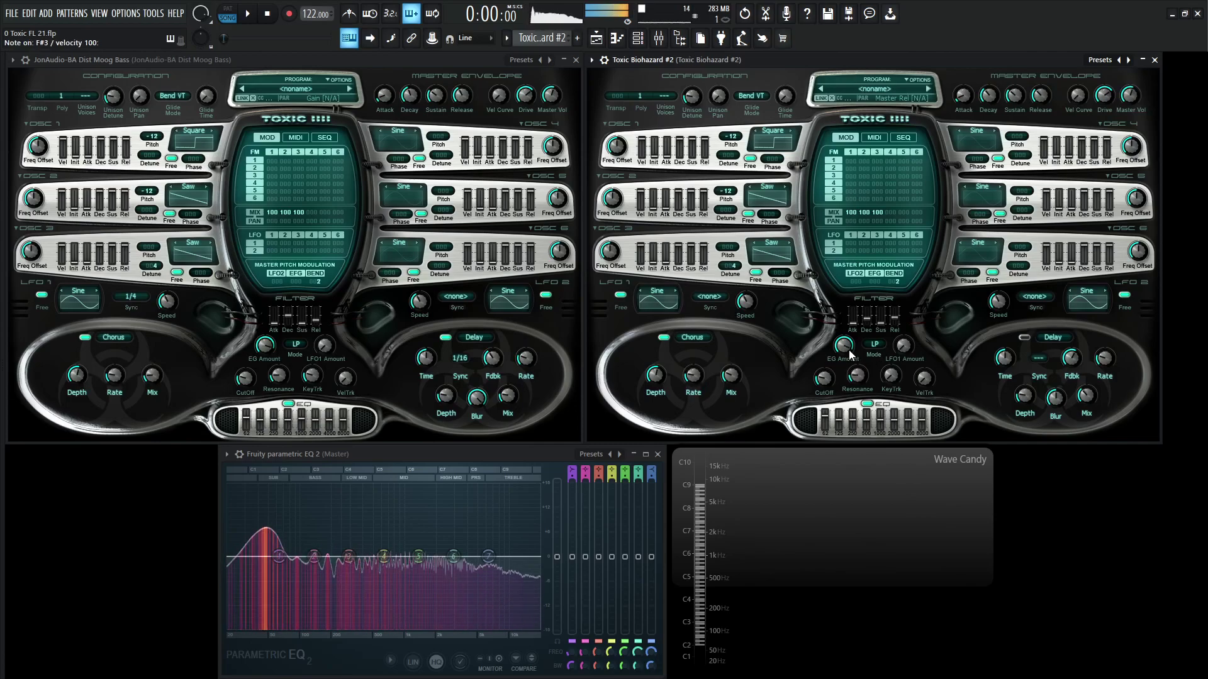
{"action": "left_click_drag", "start_coordinate": [826, 423], "coordinate": [824, 416]}
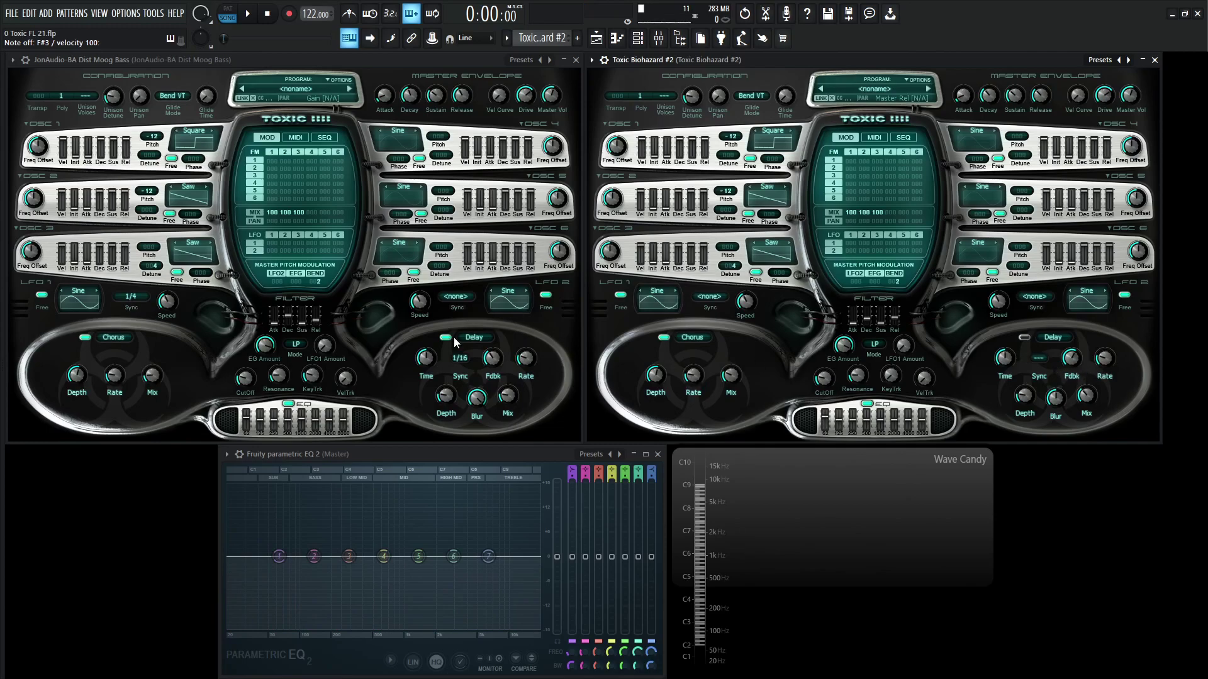
Enable the second synth's delay with a 1/16 sync and adjust its mix and blur.
{"action": "left_click", "coordinate": [1024, 338]}
{"action": "left_click", "coordinate": [1040, 368]}
{"action": "left_click", "coordinate": [1073, 318]}
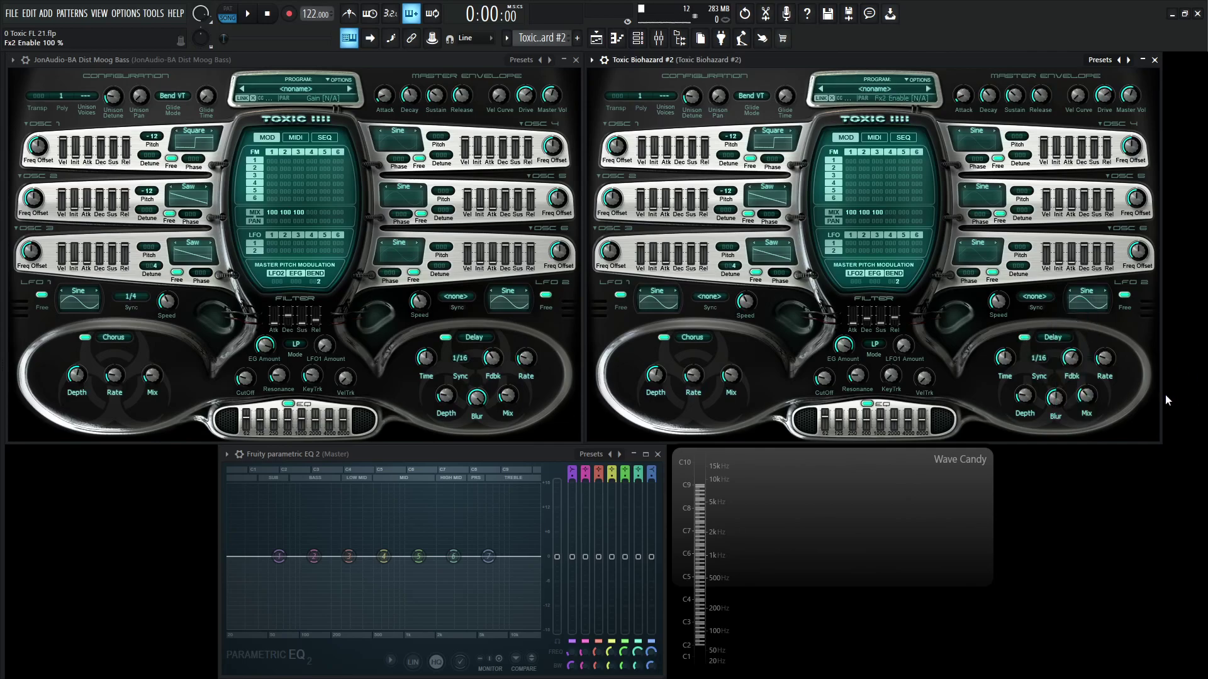
{"action": "left_click_drag", "start_coordinate": [1094, 403], "coordinate": [1059, 377]}
Set the second synth's channel arpeggiator to the down direction with a range of 2, audition it, and return to the synth controls.
{"action": "left_click", "coordinate": [605, 60]}
{"action": "left_click", "coordinate": [631, 84]}
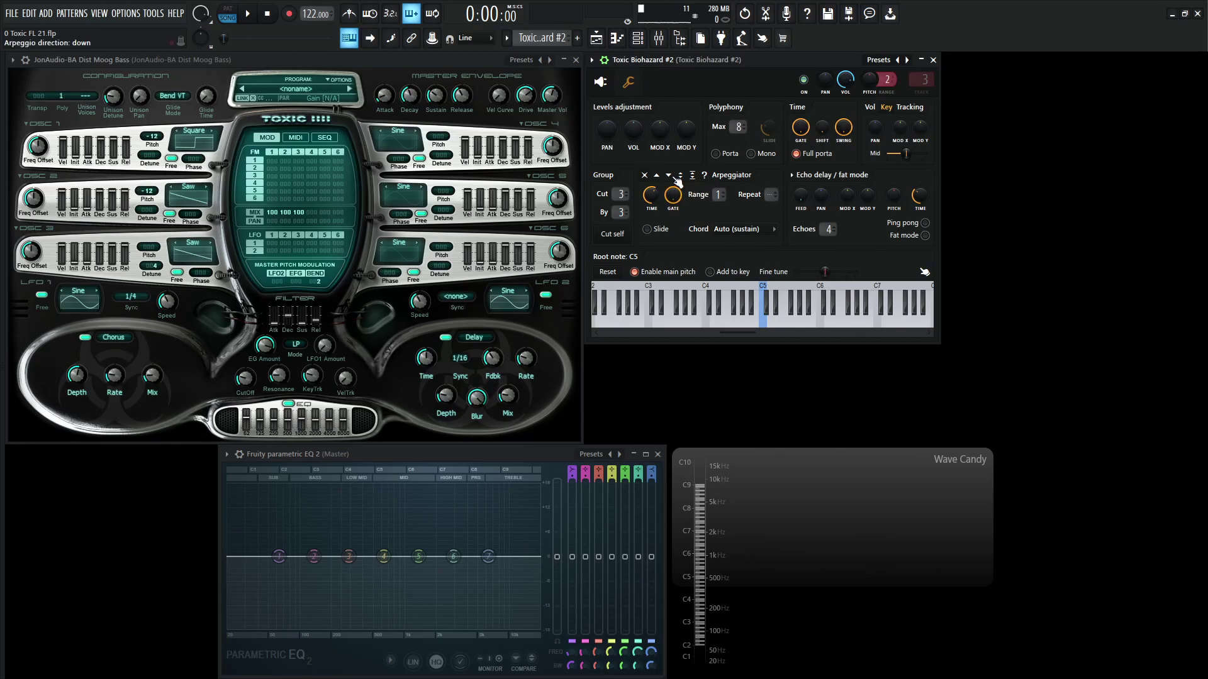
{"action": "left_click", "coordinate": [670, 177]}
{"action": "scroll", "coordinate": [712, 197], "scroll_direction": "up", "scroll_amount": 1}
{"action": "key", "text": "g"}
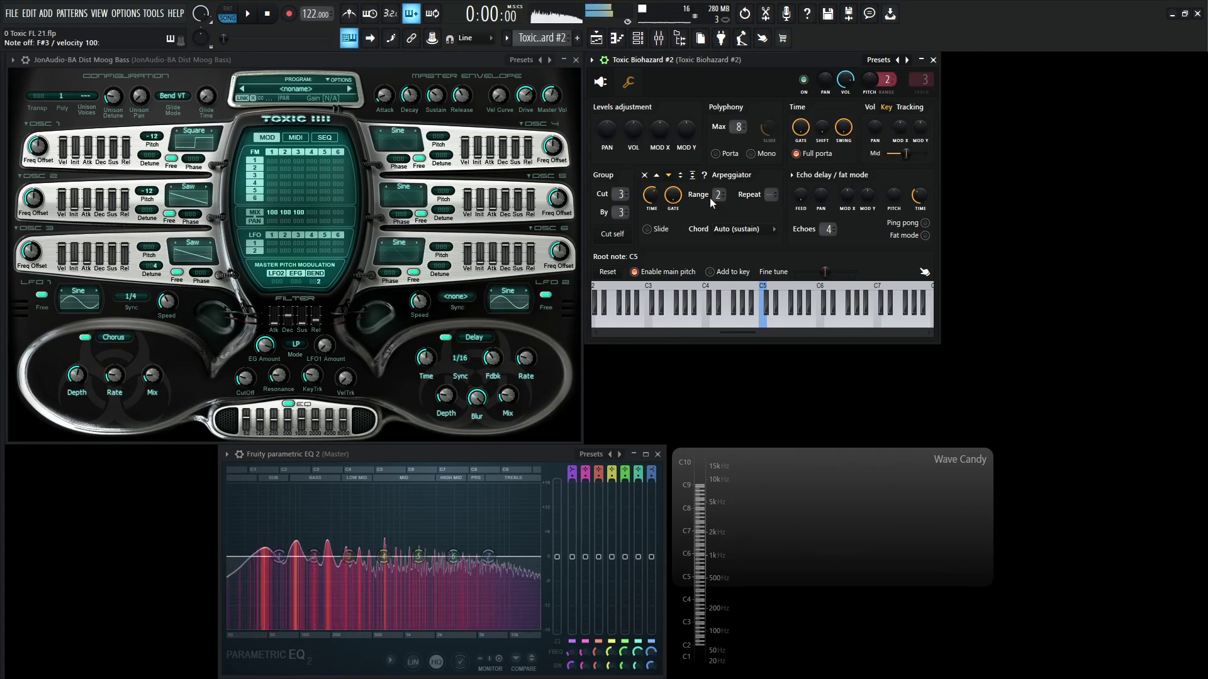
{"action": "left_click", "coordinate": [603, 83]}
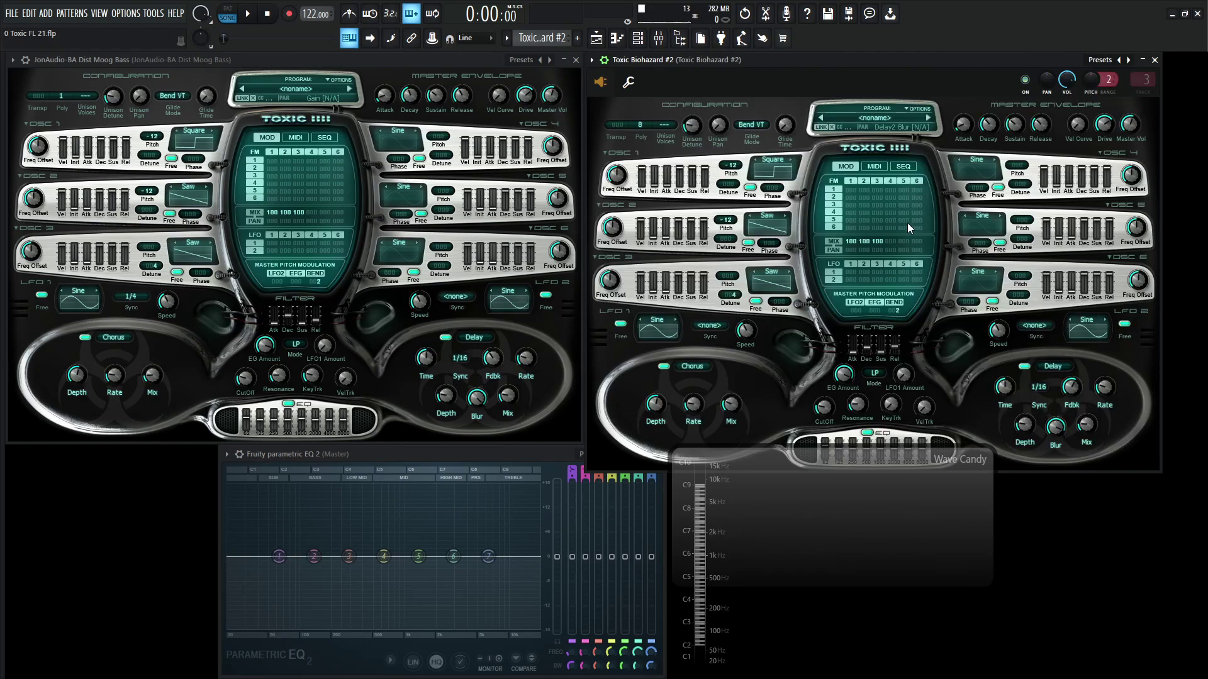
{"action": "left_click", "coordinate": [605, 61]}
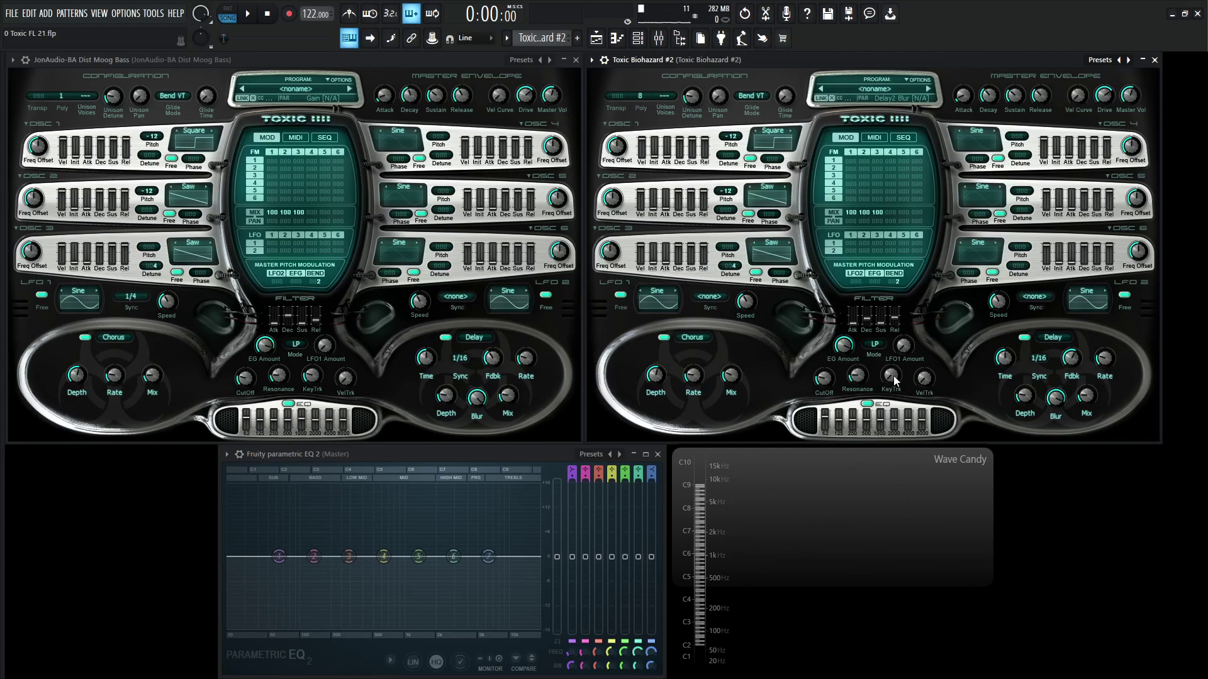
Set the second synth's filter key tracking to 22%, checking it against the original patch's setting.
{"action": "left_click_drag", "start_coordinate": [894, 375], "coordinate": [894, 374]}
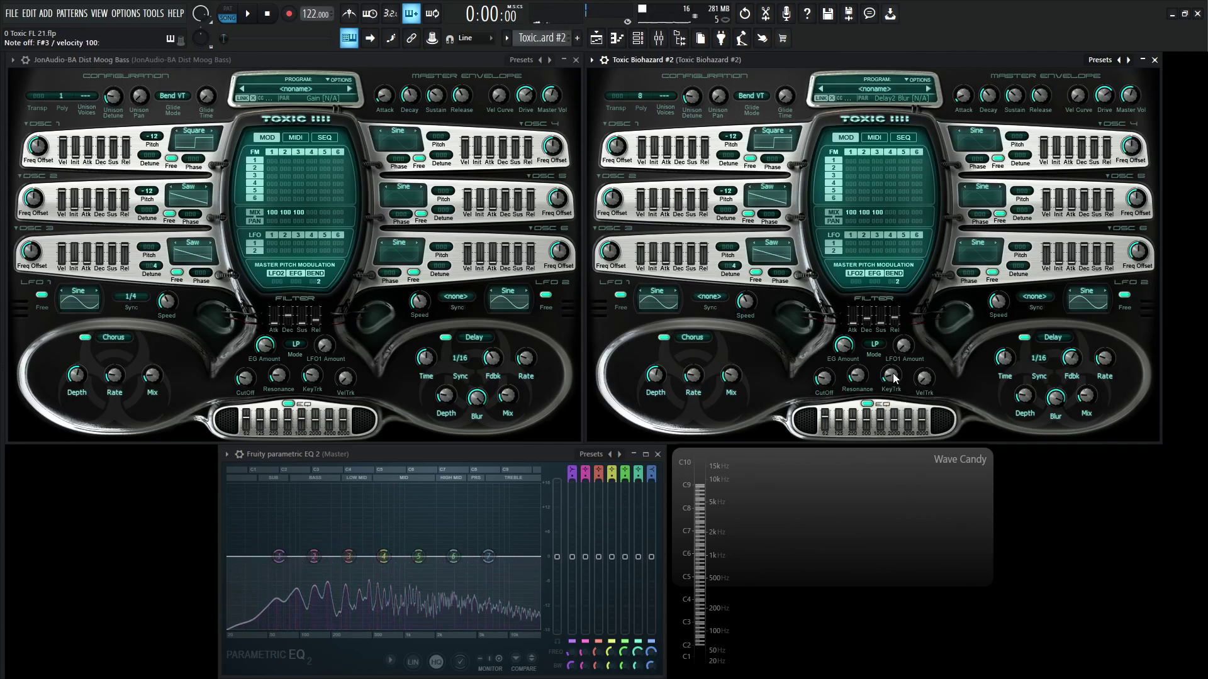
{"action": "left_click_drag", "start_coordinate": [892, 373], "coordinate": [892, 372]}
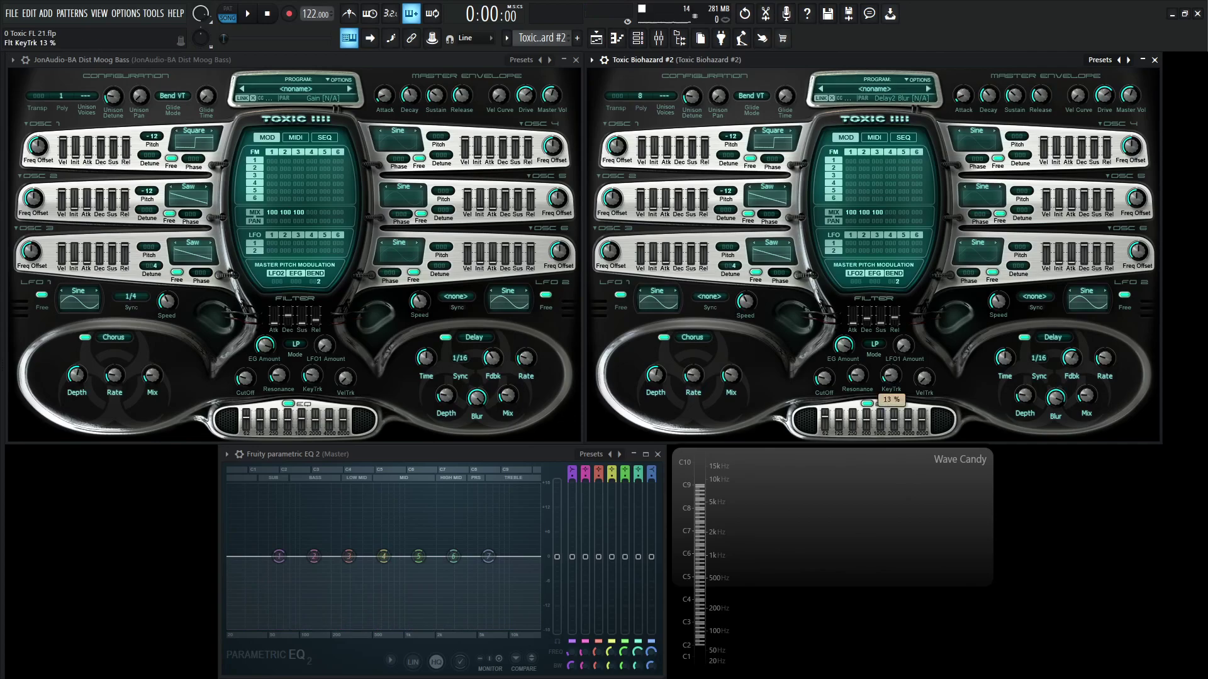
{"action": "left_click", "coordinate": [312, 378]}
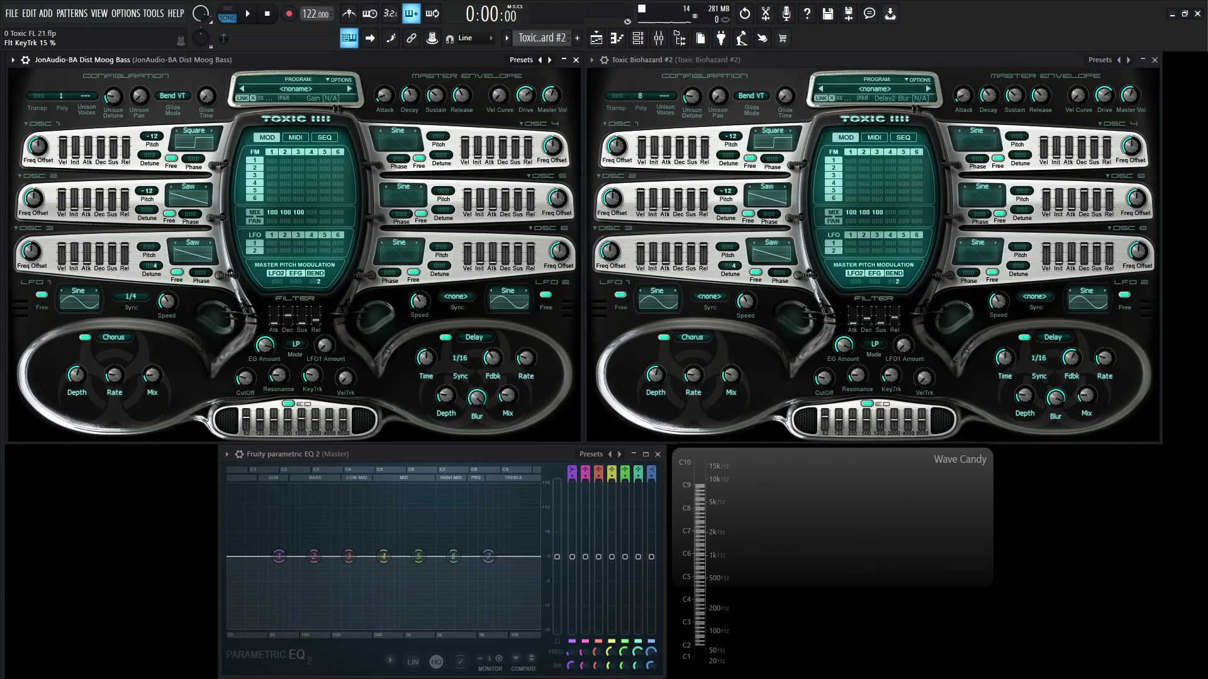
{"action": "left_click", "coordinate": [891, 376]}
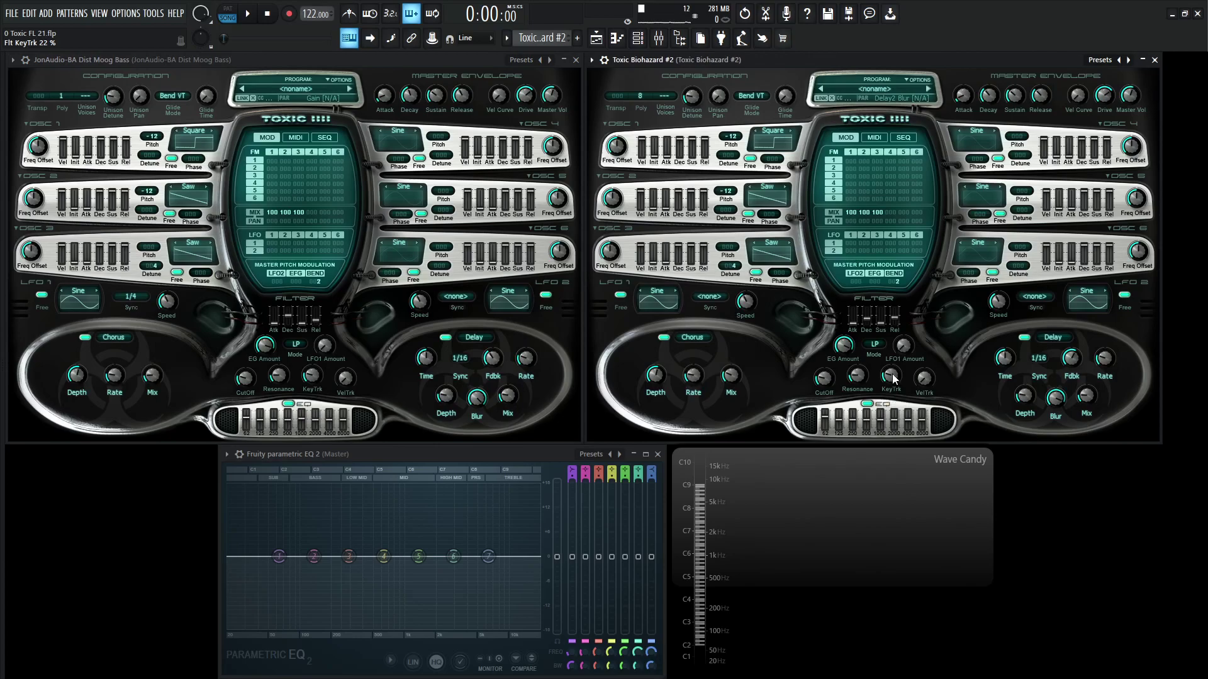
Audition the finished bass with live notes such as F#3 and A3, alone and over the playing song, and stop playback.
{"action": "key", "text": "m"}
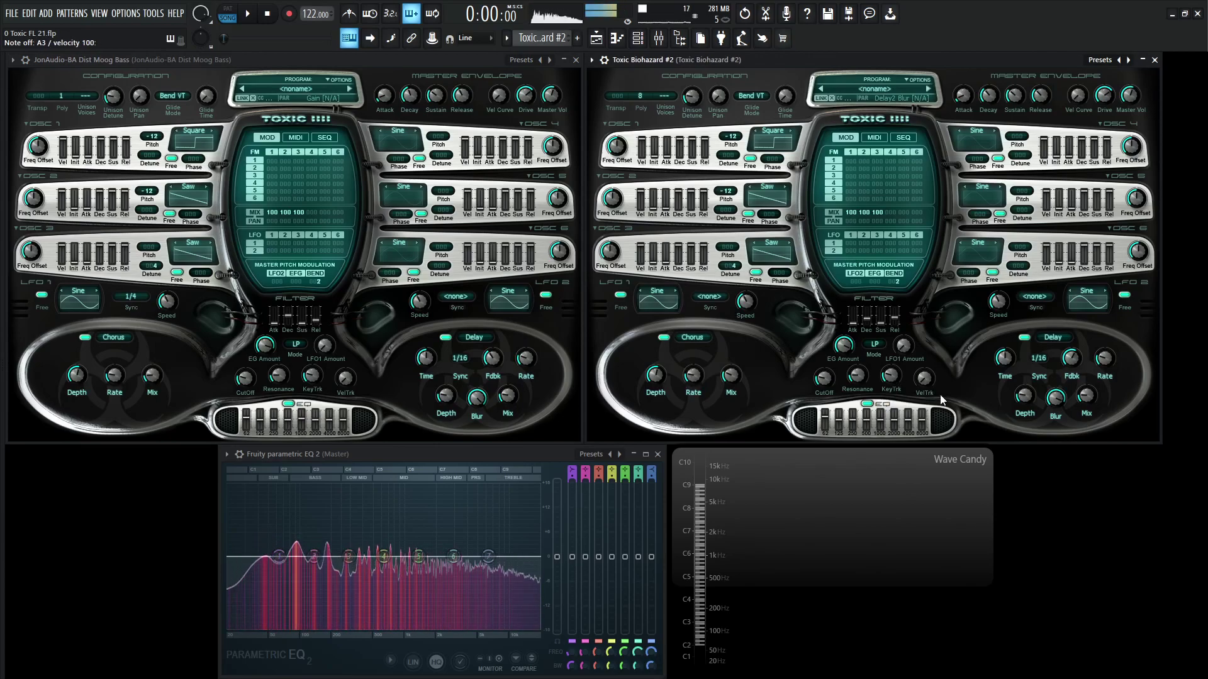
{"action": "key", "text": "l"}
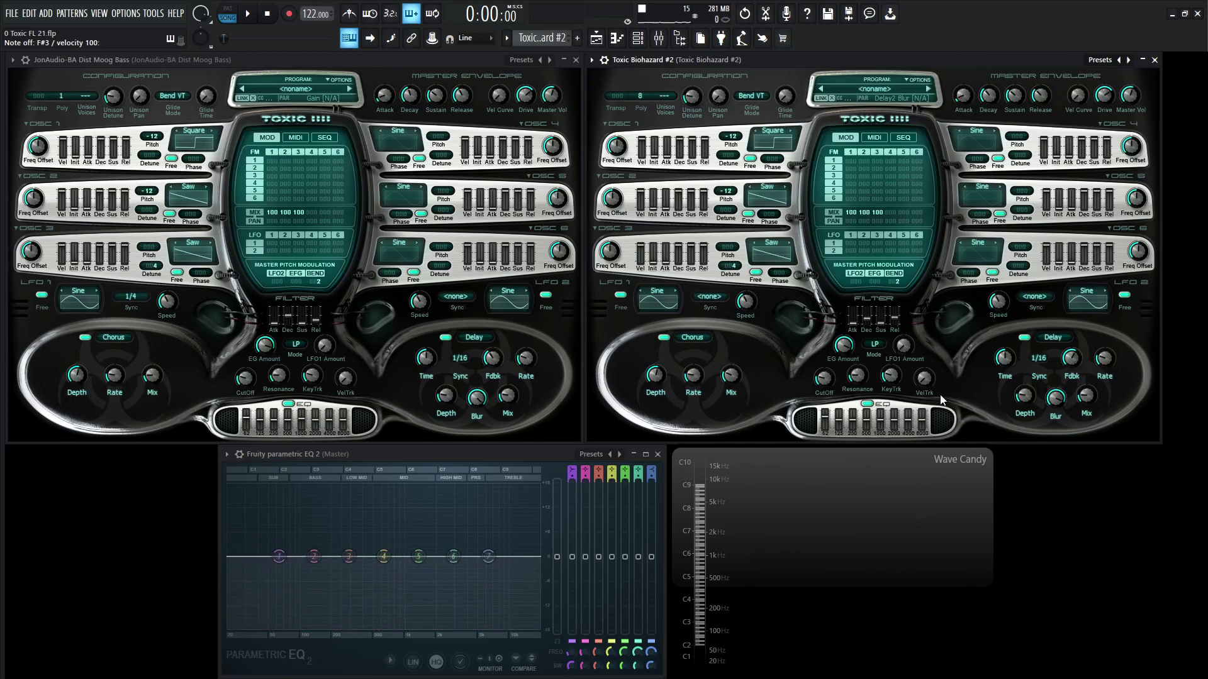
{"action": "key", "text": "space"}
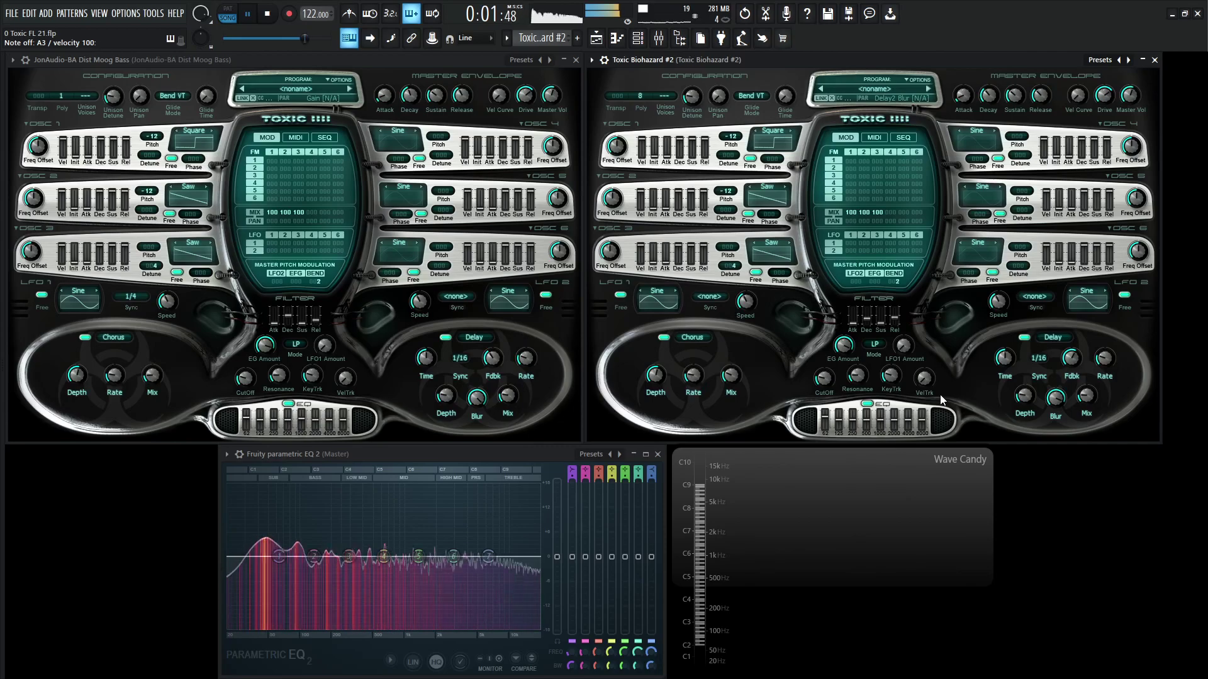
{"action": "key", "text": "space"}
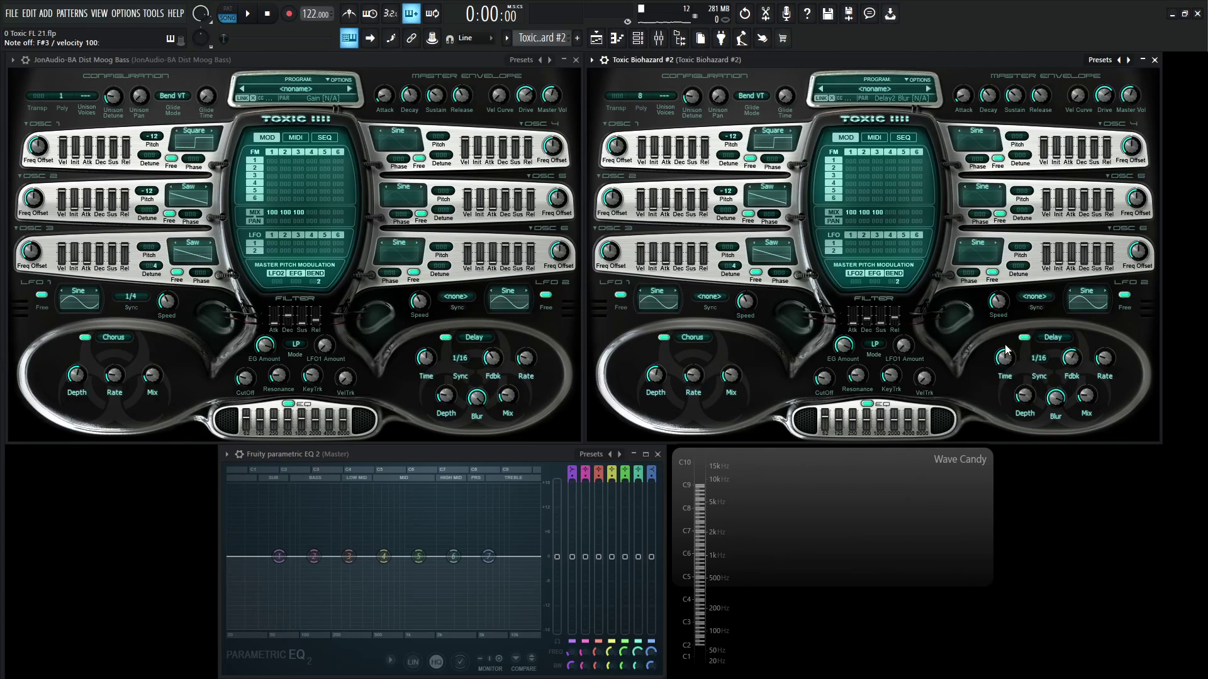
Audition the second synth with live notes, alone and over the song, while adjusting its filter resonance and cutoff, and stop playback.
{"action": "key", "text": "g"}
{"action": "left_click", "coordinate": [858, 378]}
{"action": "left_click_drag", "start_coordinate": [824, 378], "coordinate": [824, 378]}
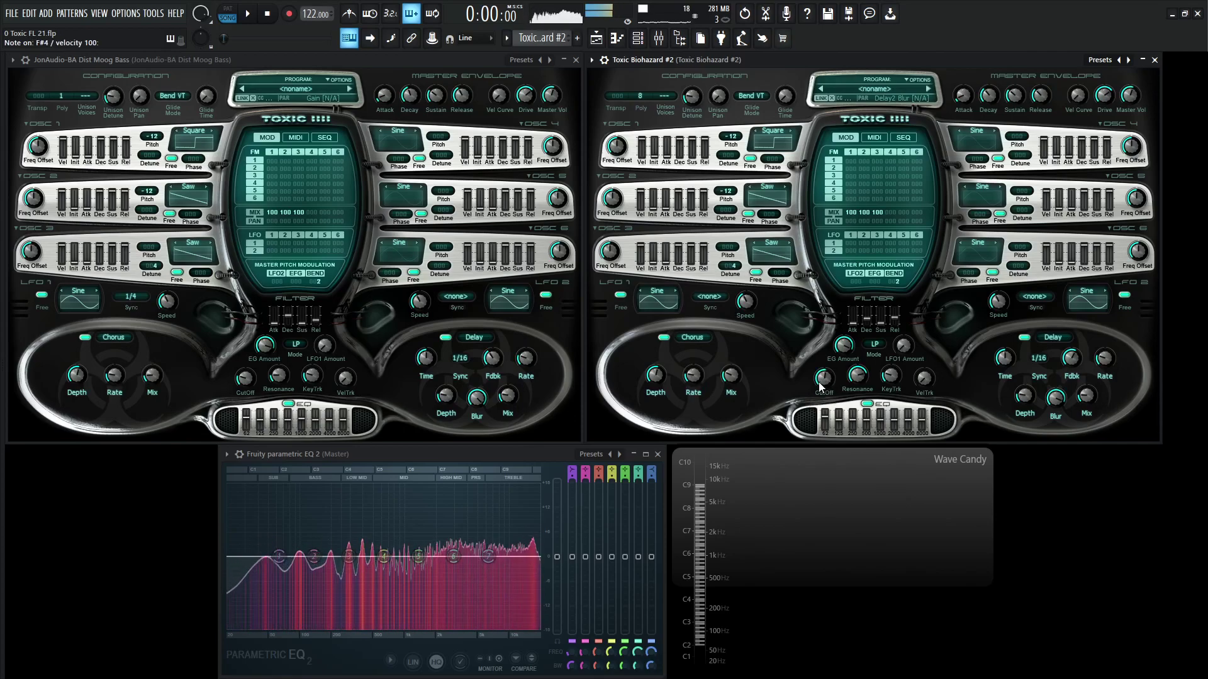
{"action": "key", "text": "space"}
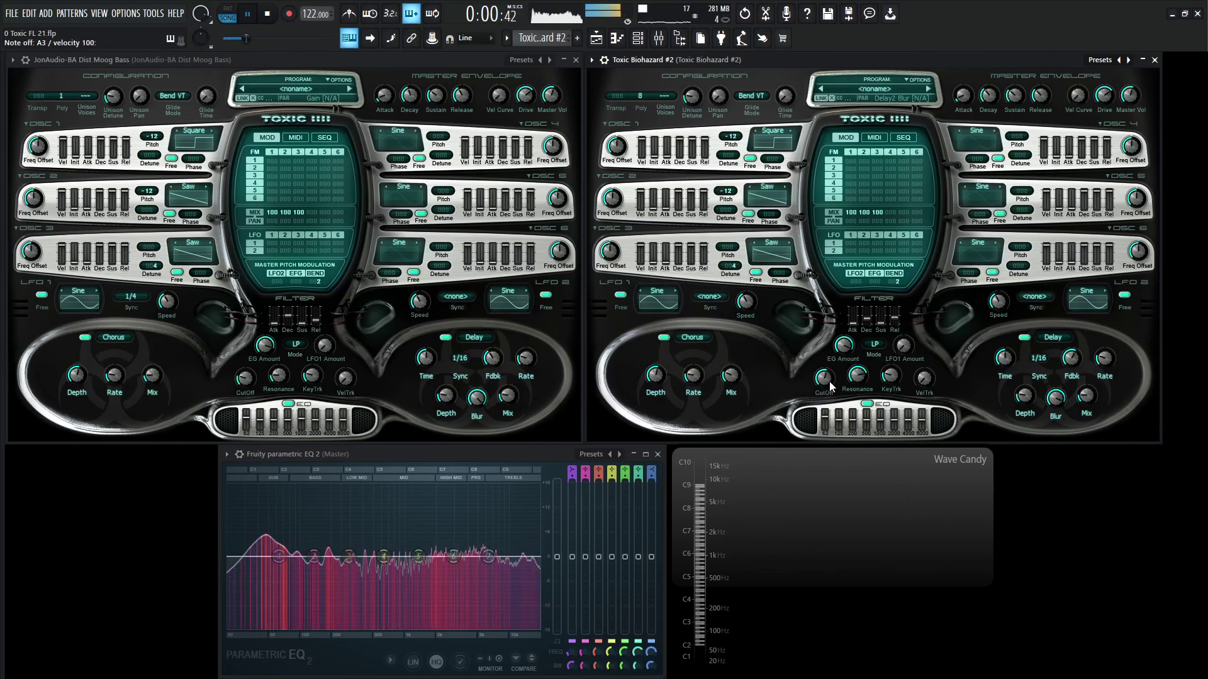
{"action": "key", "text": "space"}
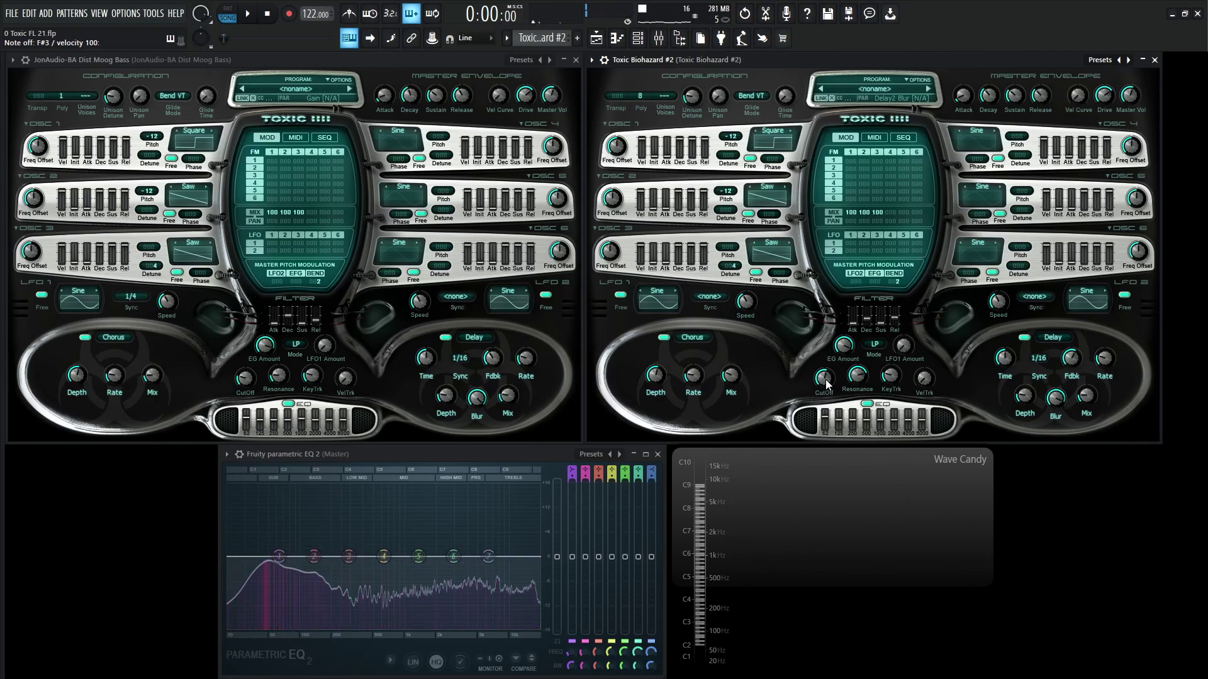
Send the second synth's mixer track to the VVerb bus at about 72% and set that bus's reverb mode to Dirty Plate.
{"action": "key", "text": "F9"}
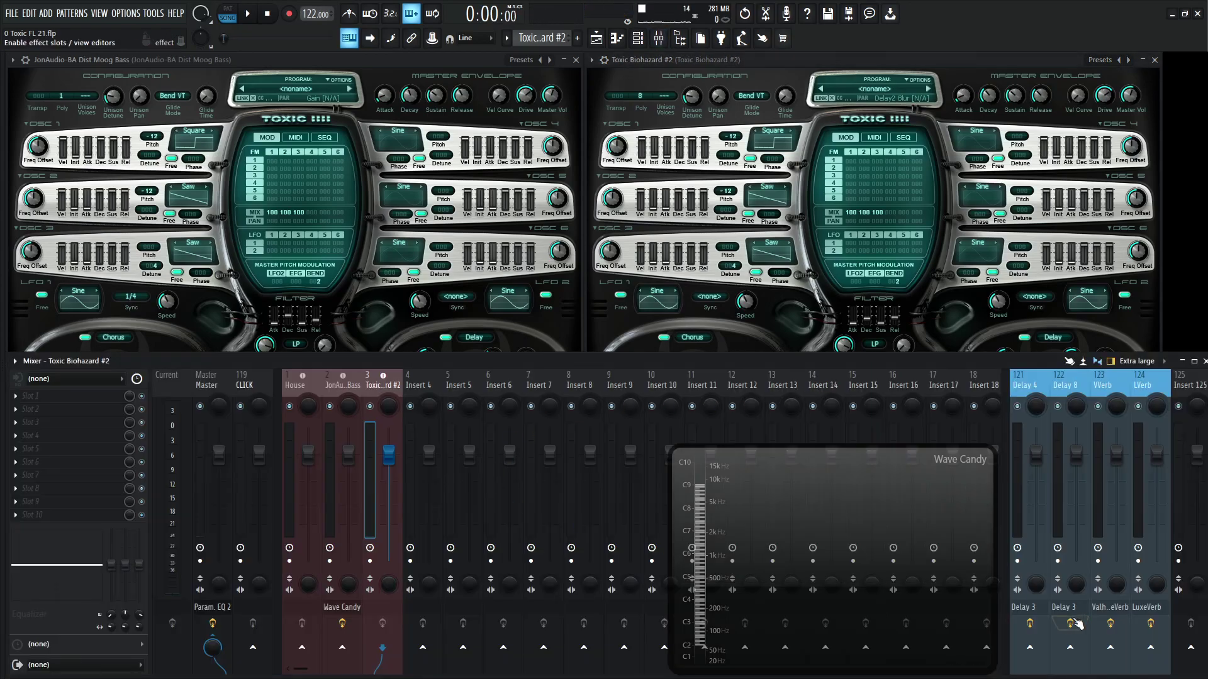
{"action": "left_click", "coordinate": [1118, 652]}
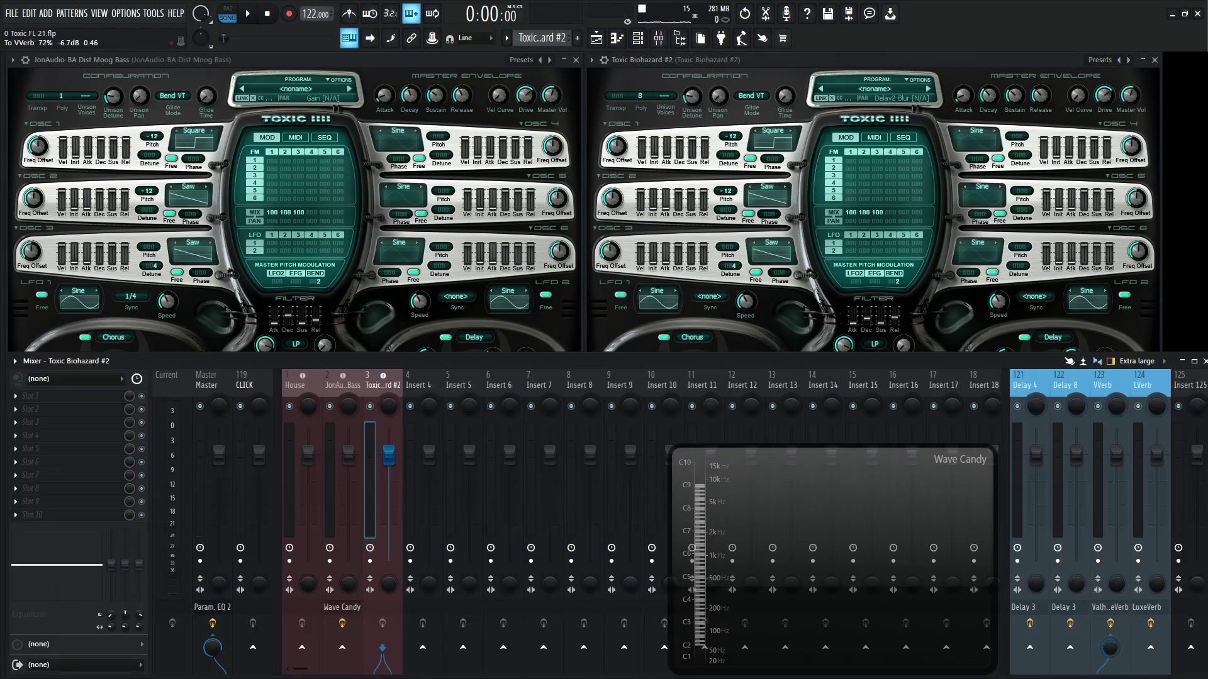
{"action": "left_click", "coordinate": [1112, 609]}
{"action": "left_click", "coordinate": [150, 346]}
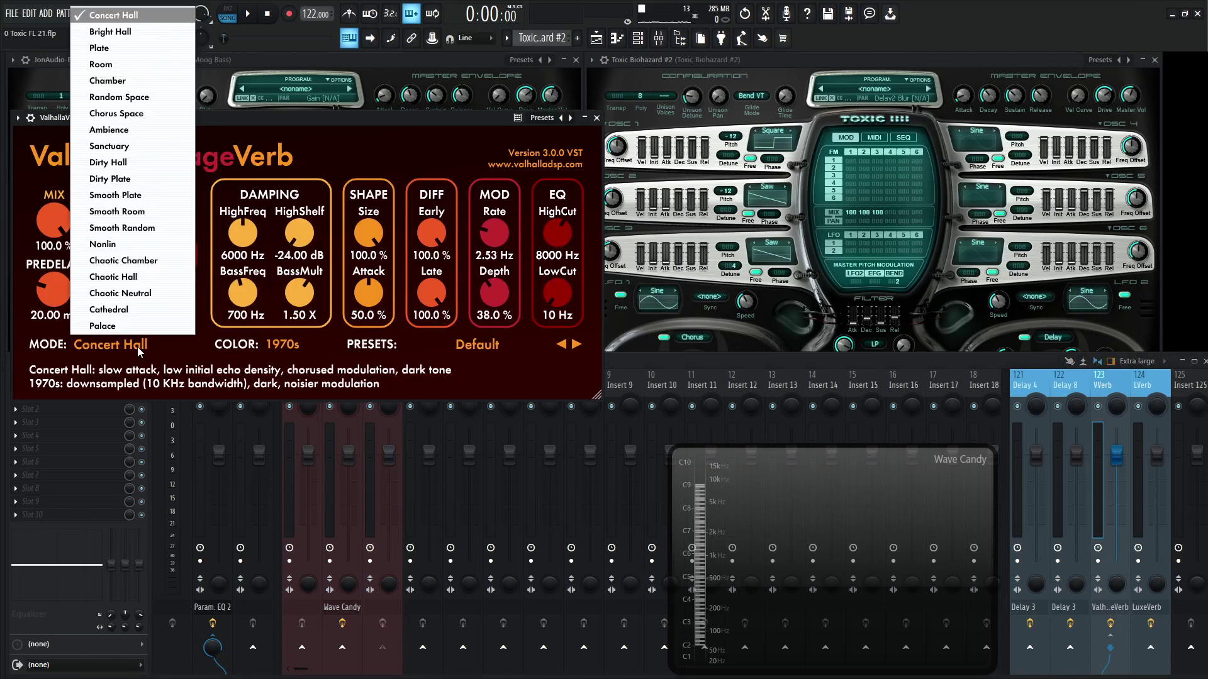
{"action": "left_click", "coordinate": [139, 180]}
{"action": "left_click", "coordinate": [597, 118]}
Play the second synth with reverb over the song while setting its filter cutoff to about 22% and resonance to about 71%.
{"action": "left_click", "coordinate": [759, 68]}
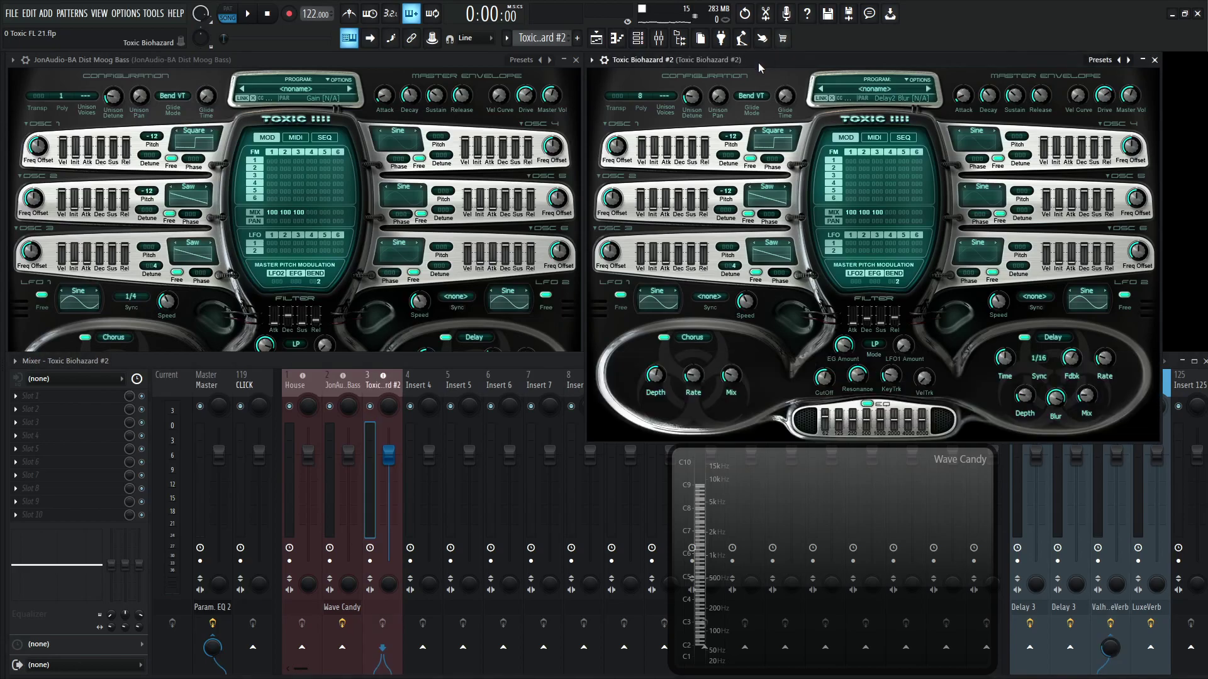
{"action": "key", "text": "g"}
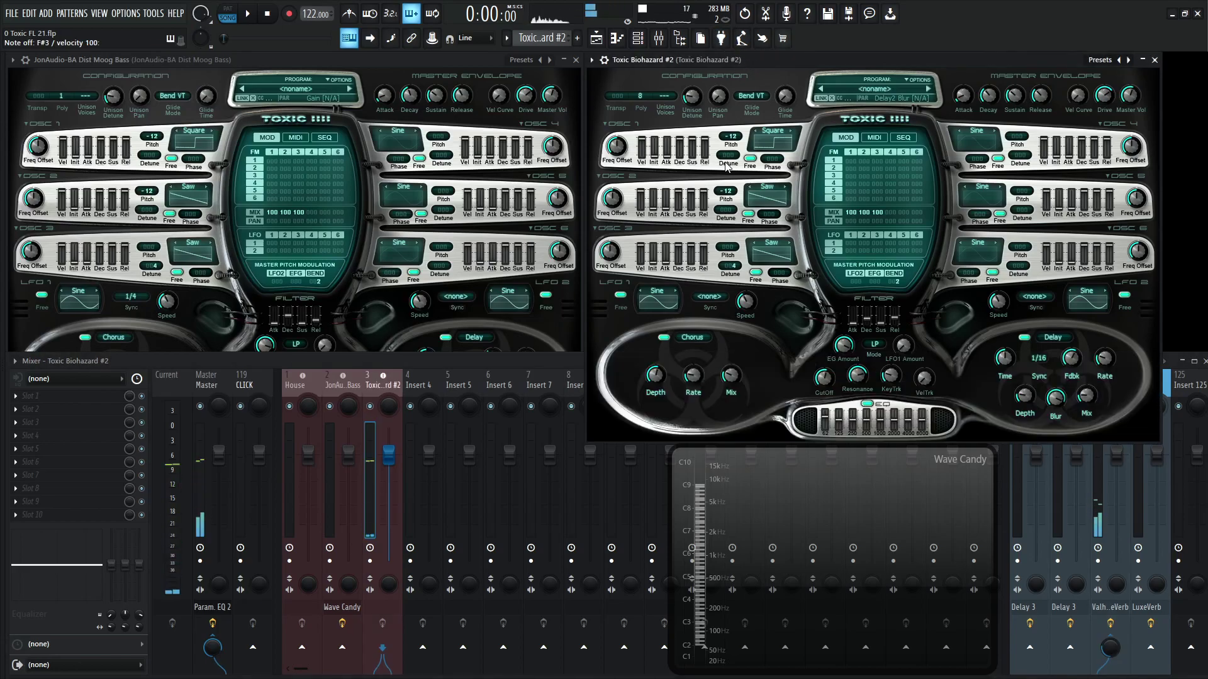
{"action": "key", "text": "g"}
{"action": "key", "text": "space"}
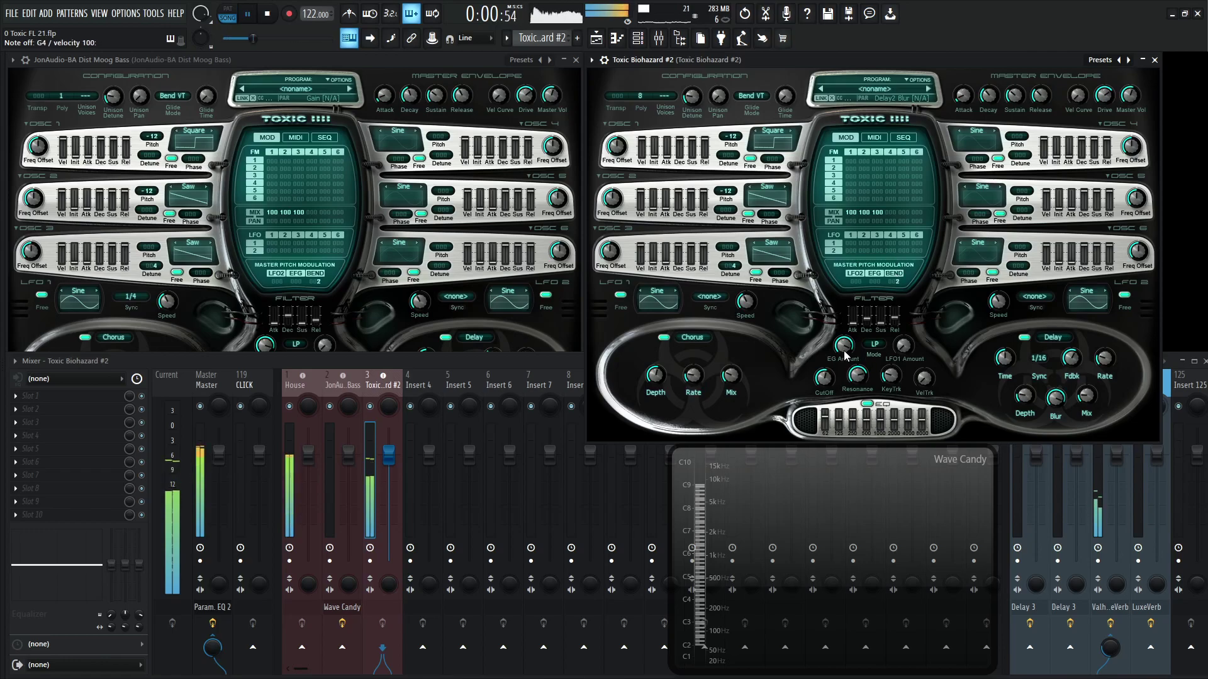
{"action": "left_click_drag", "start_coordinate": [824, 378], "coordinate": [823, 396]}
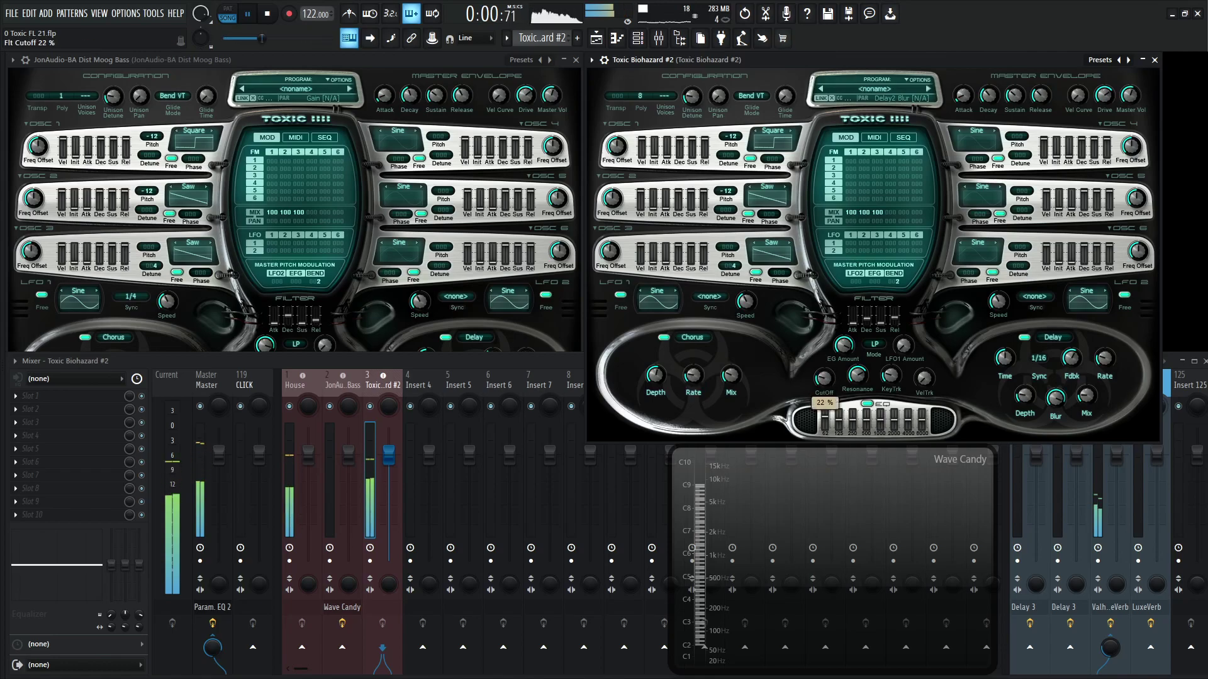
{"action": "left_click", "coordinate": [855, 372]}
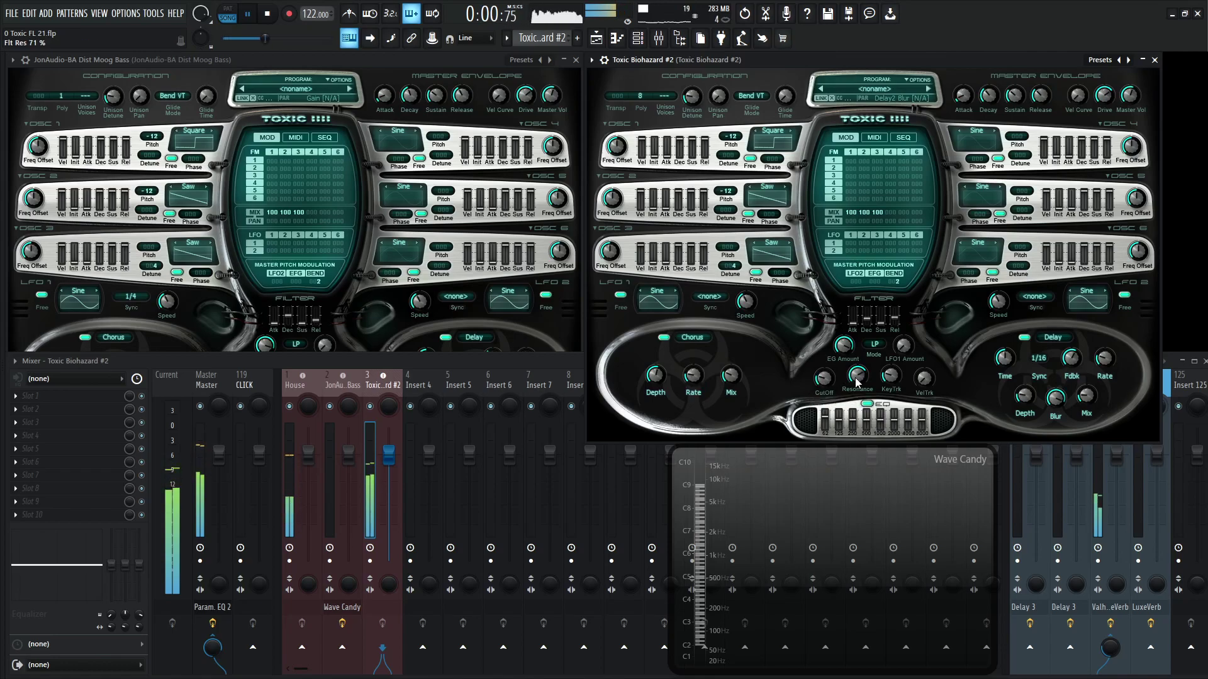
Sweep the second synth's filter cutoff, EG amount and envelope decay while playing live notes such as B3 and G4 over the song, and stop playback.
{"action": "left_click_drag", "start_coordinate": [824, 378], "coordinate": [844, 328]}
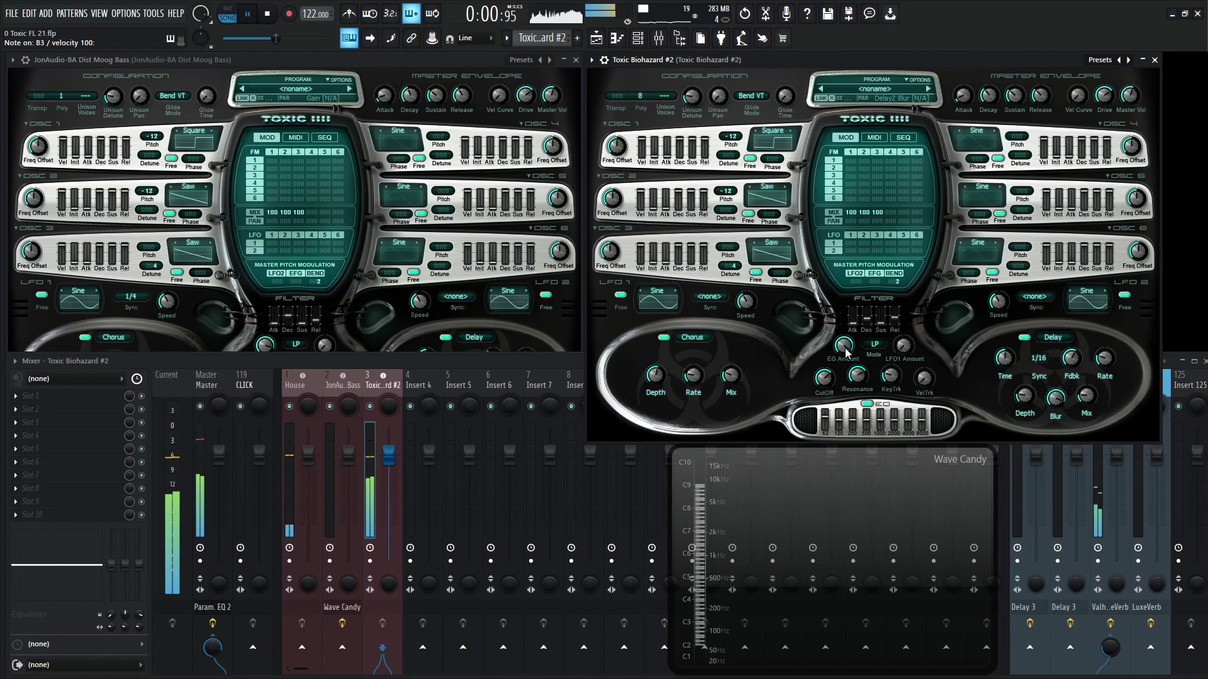
{"action": "left_click_drag", "start_coordinate": [866, 321], "coordinate": [863, 326]}
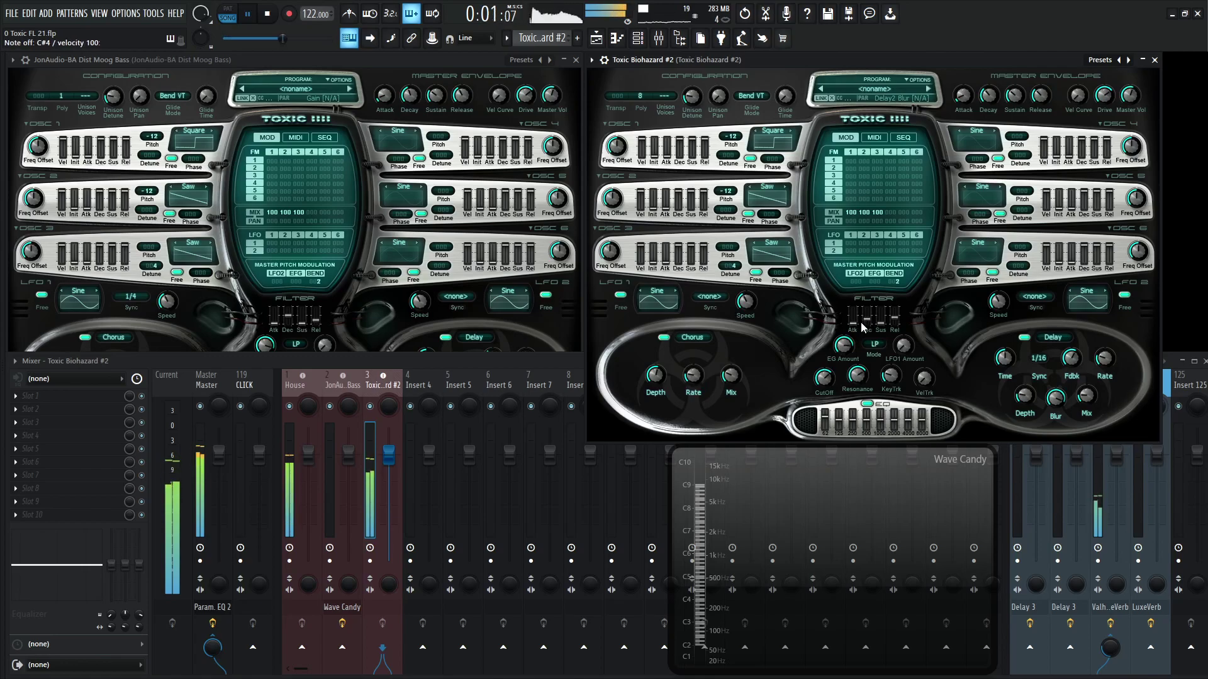
{"action": "left_click_drag", "start_coordinate": [825, 381], "coordinate": [827, 388]}
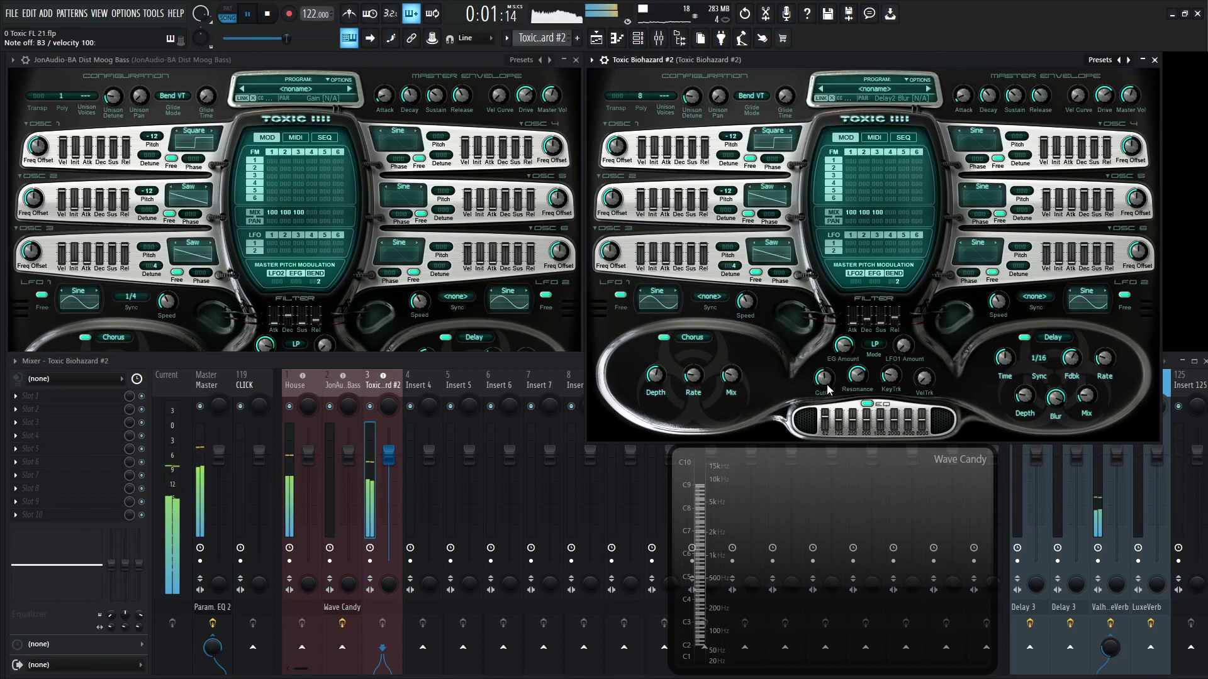
{"action": "scroll", "coordinate": [827, 388], "scroll_direction": "up", "scroll_amount": 5}
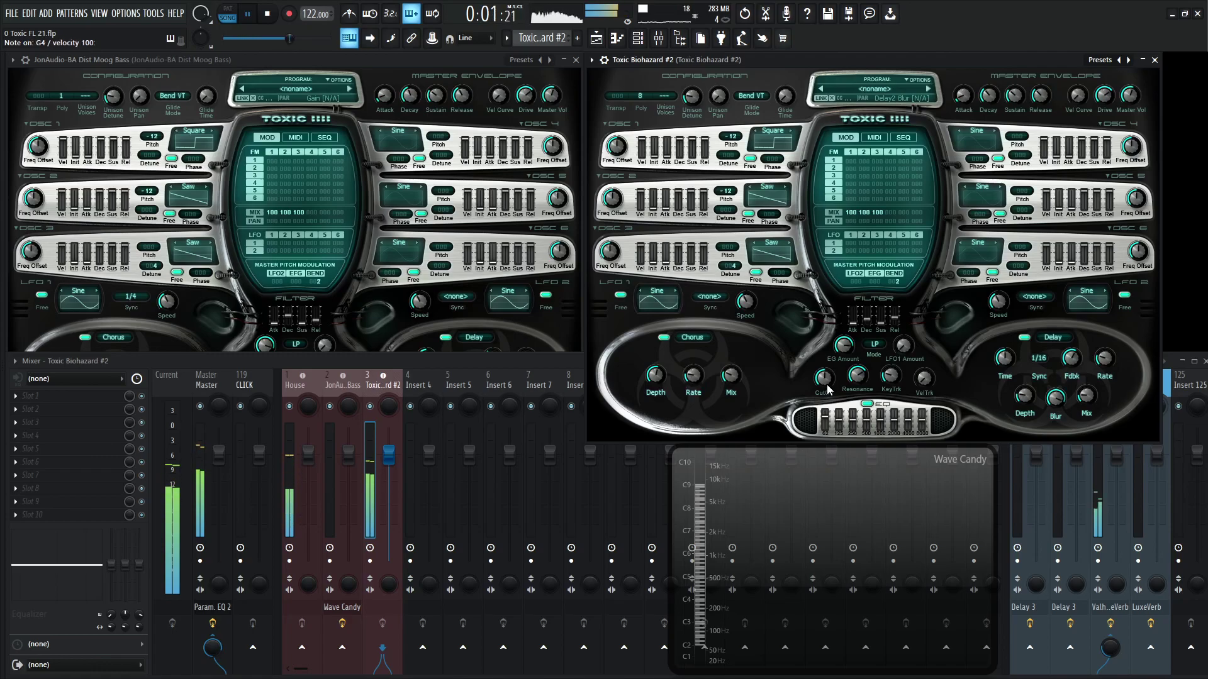
{"action": "key", "text": "space"}
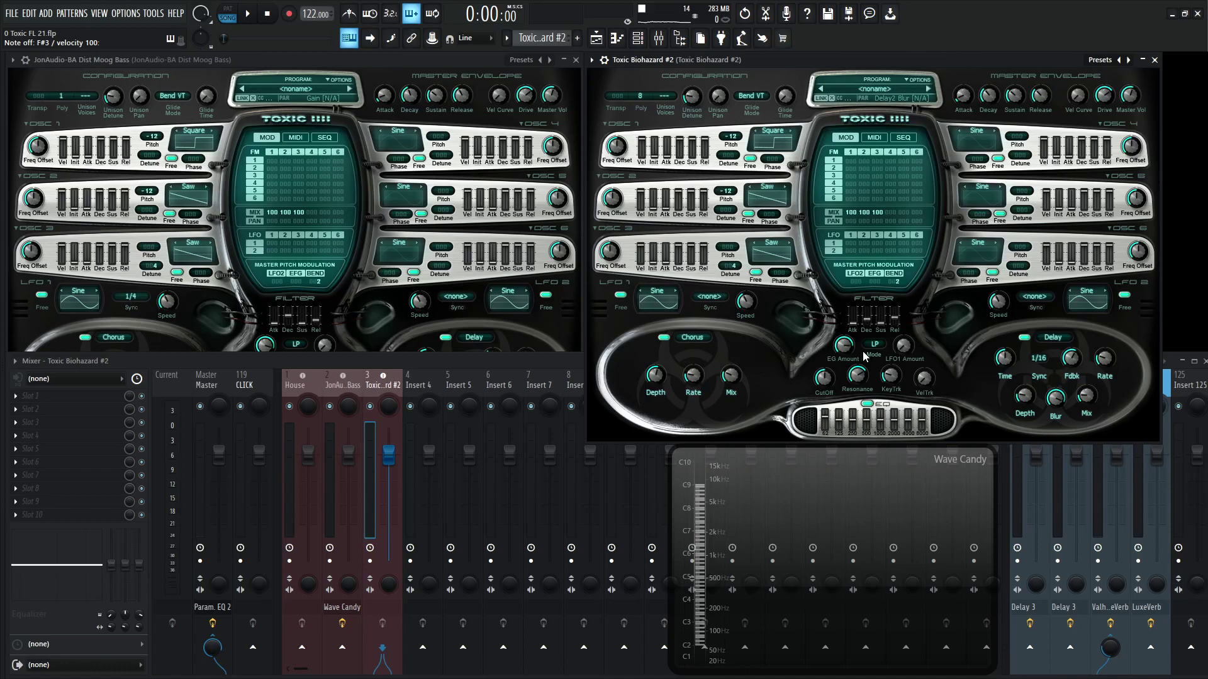
Hide the mixer and bring the second synth's window back into focus beside the original patch.
{"action": "left_click", "coordinate": [658, 38]}
{"action": "left_click", "coordinate": [658, 38]}
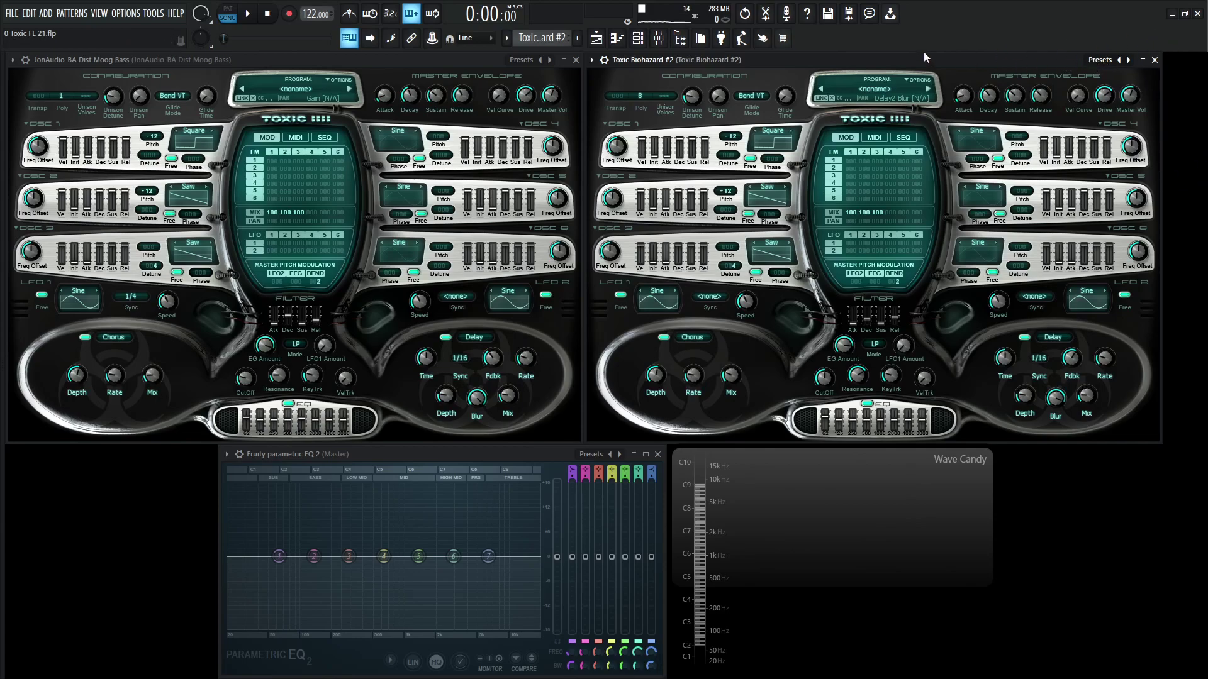
{"action": "left_click", "coordinate": [592, 60]}
{"action": "left_click", "coordinate": [594, 61]}
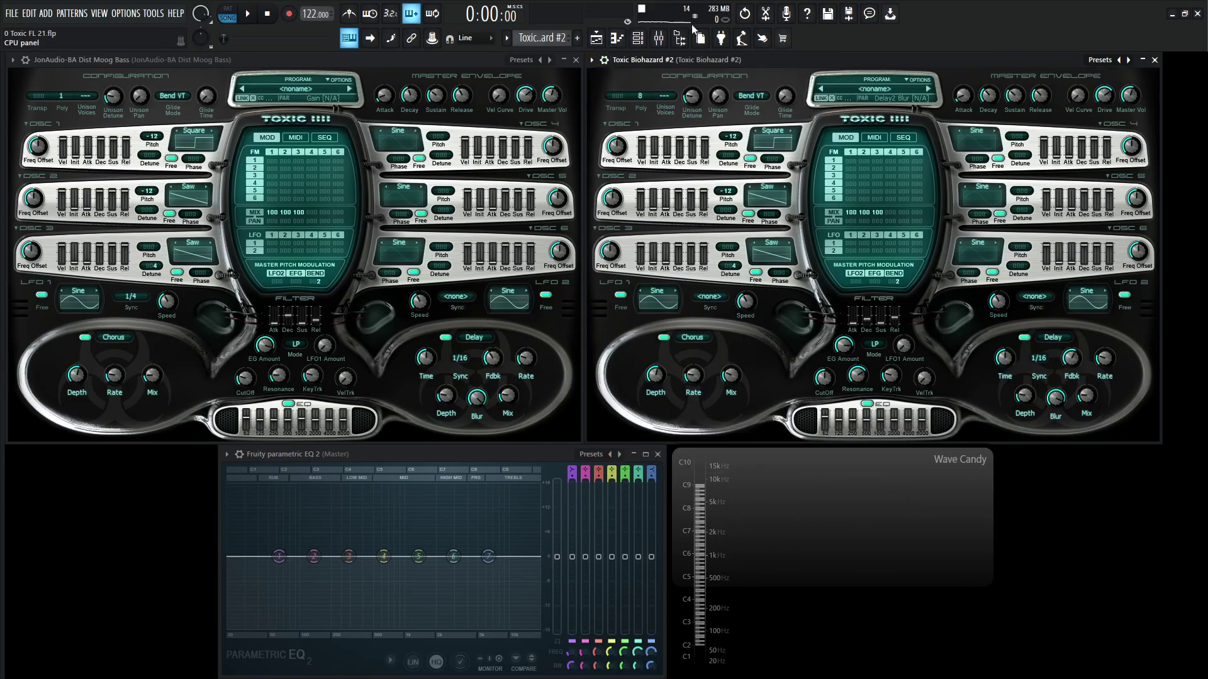